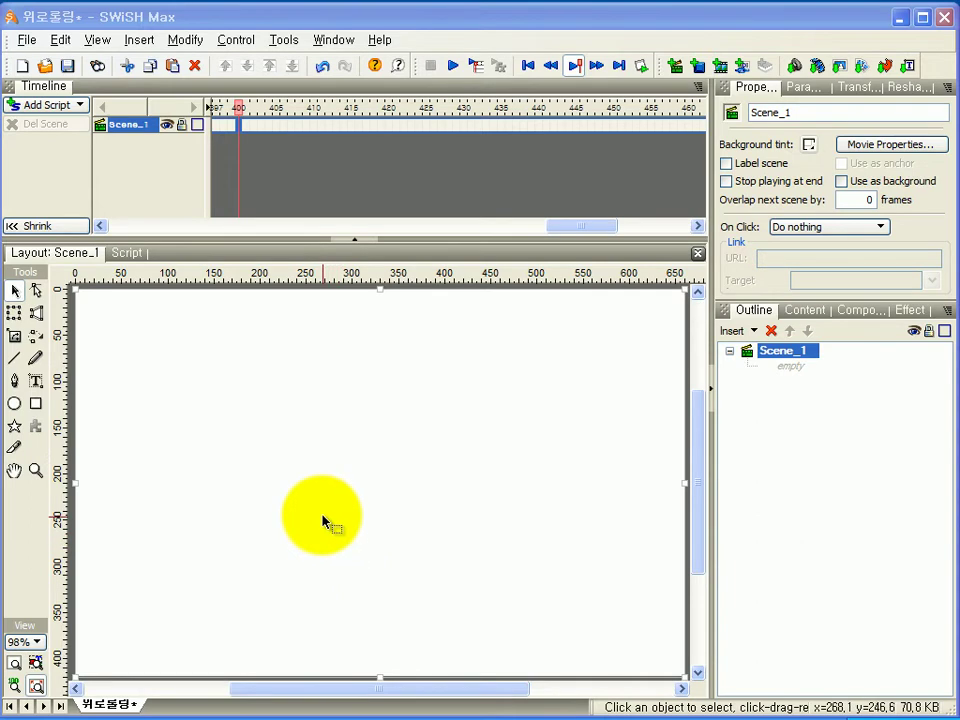
Review the movie's dimensions and frame rate in its properties.
{"action": "right_click", "coordinate": [333, 348]}
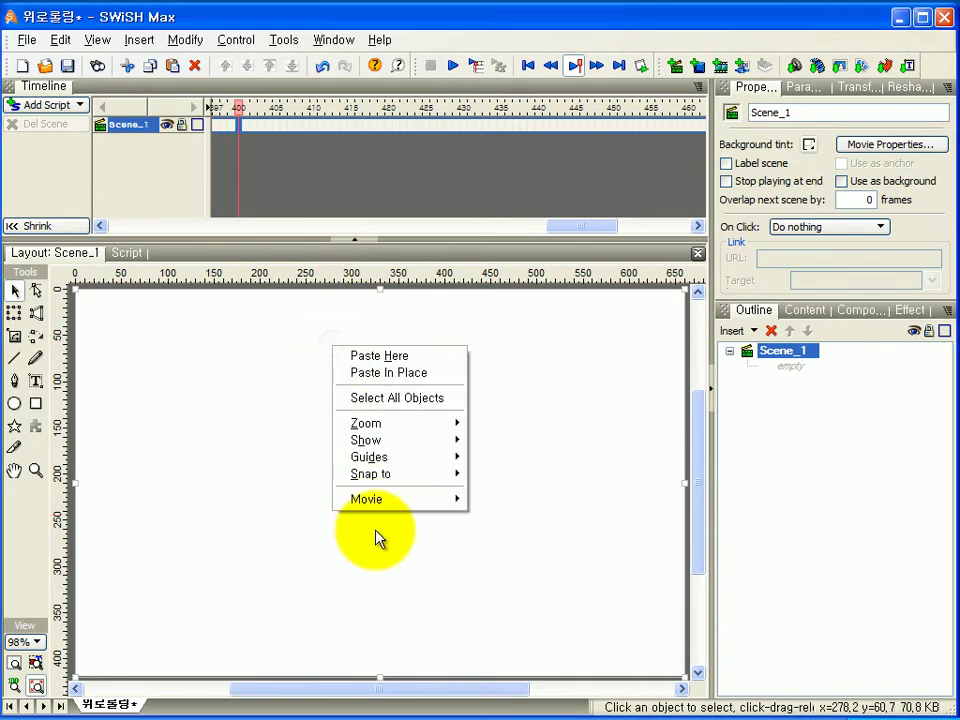
{"action": "mouse_move", "coordinate": [440, 498]}
{"action": "left_click", "coordinate": [530, 502]}
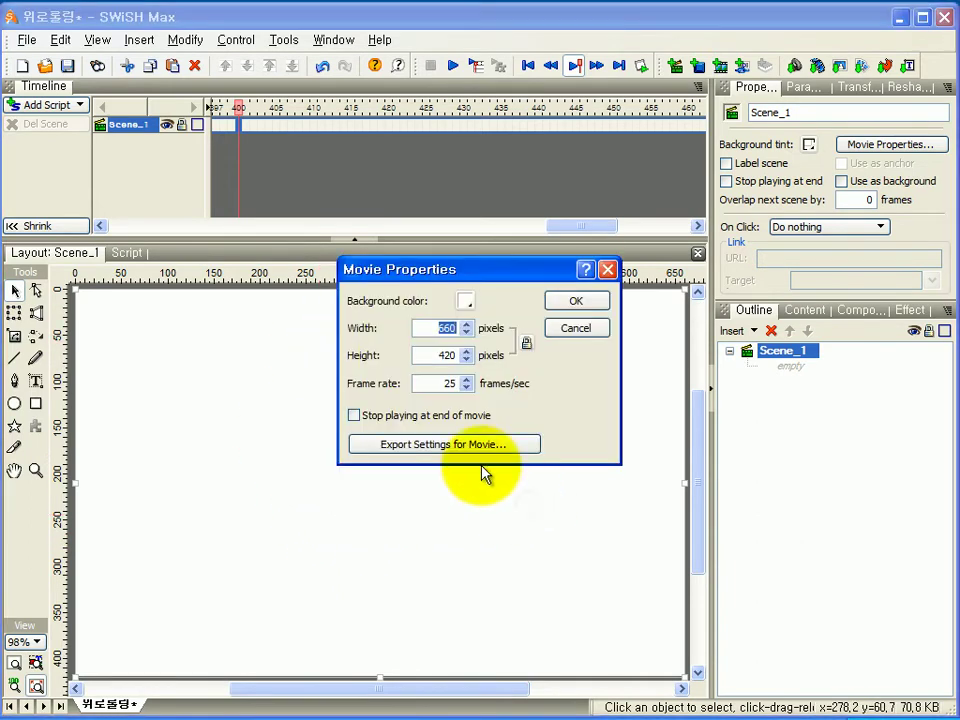
{"action": "left_click", "coordinate": [570, 302]}
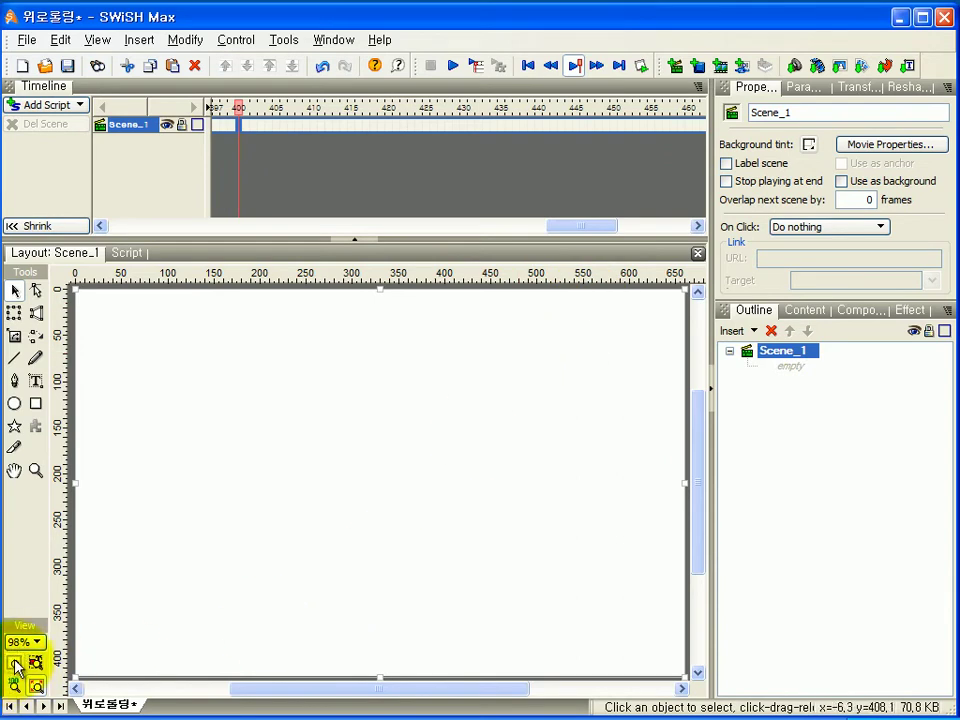
Insert a horizontal guide at position 45 in the scene, with the reshape values shown and the transform tool active.
{"action": "left_click", "coordinate": [905, 90]}
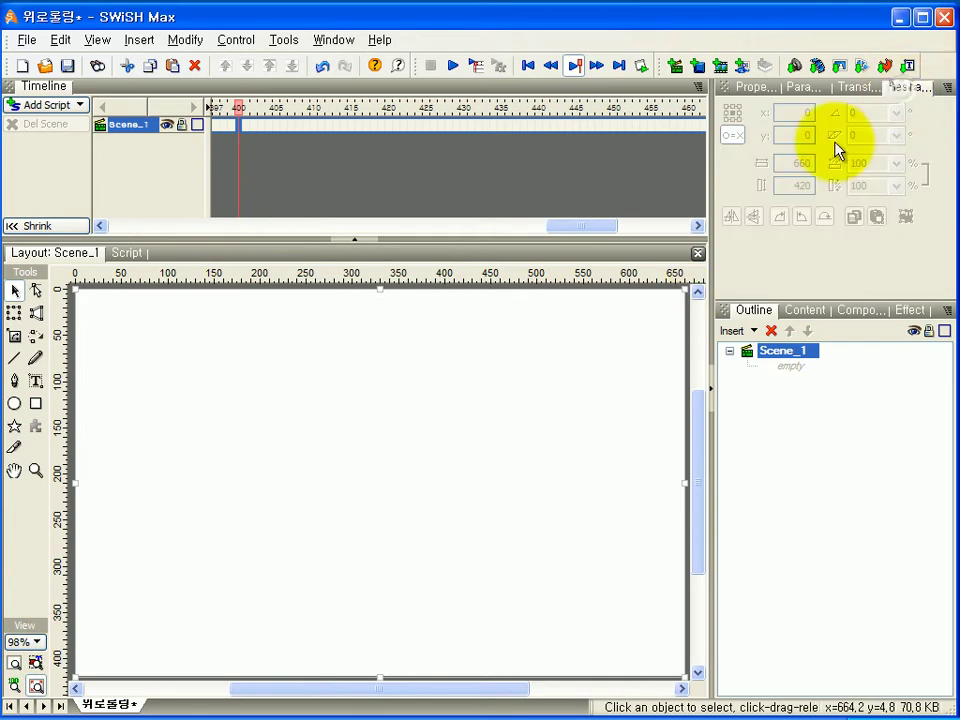
{"action": "left_click", "coordinate": [14, 313]}
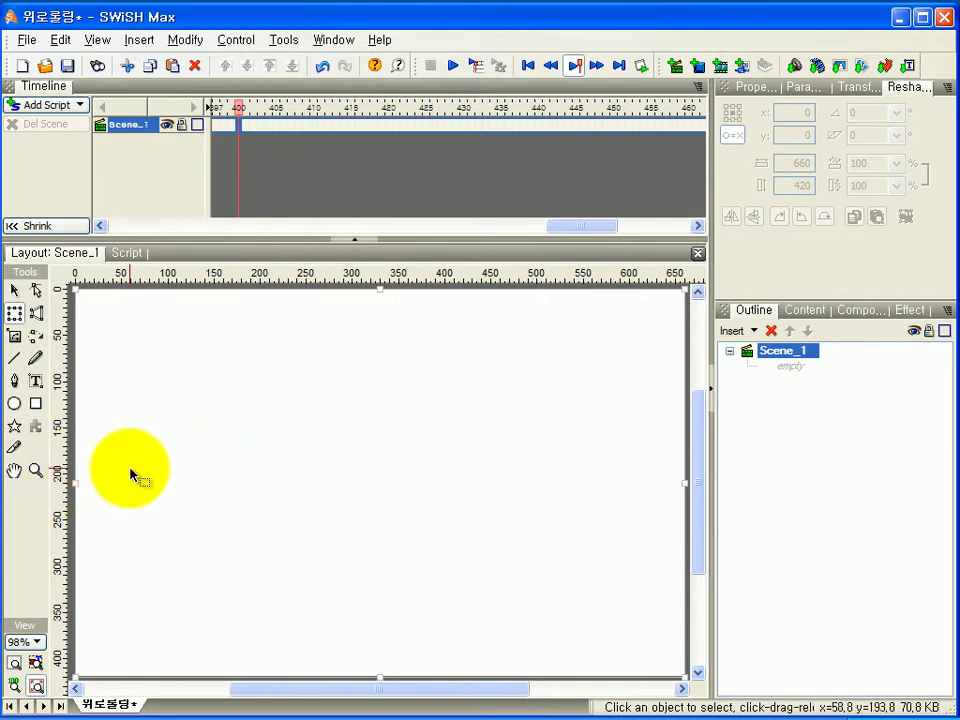
{"action": "right_click", "coordinate": [258, 338]}
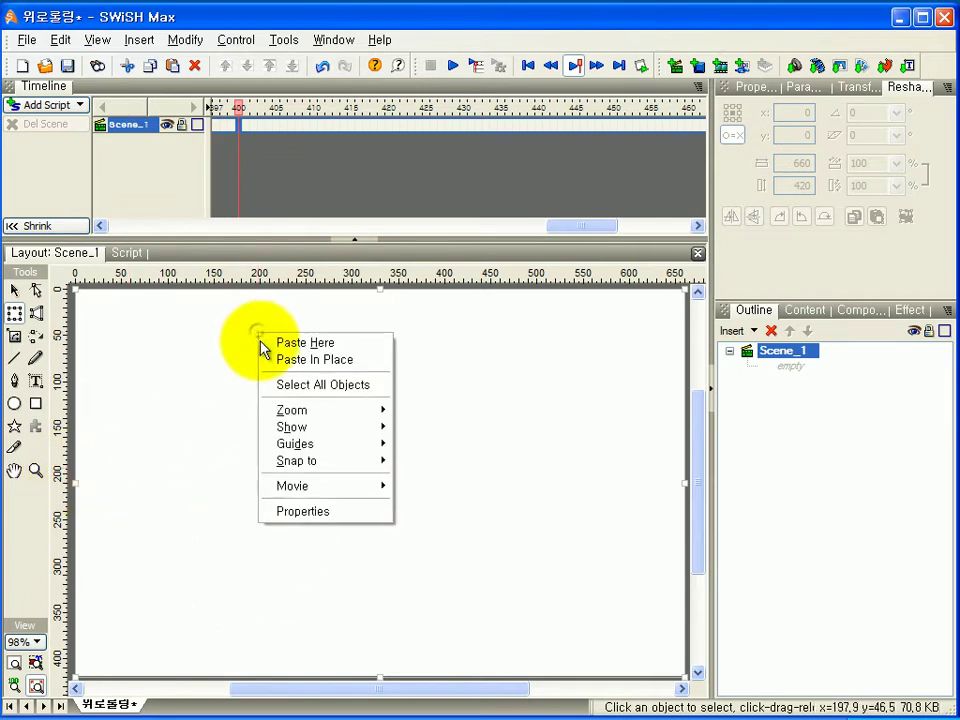
{"action": "mouse_move", "coordinate": [280, 444]}
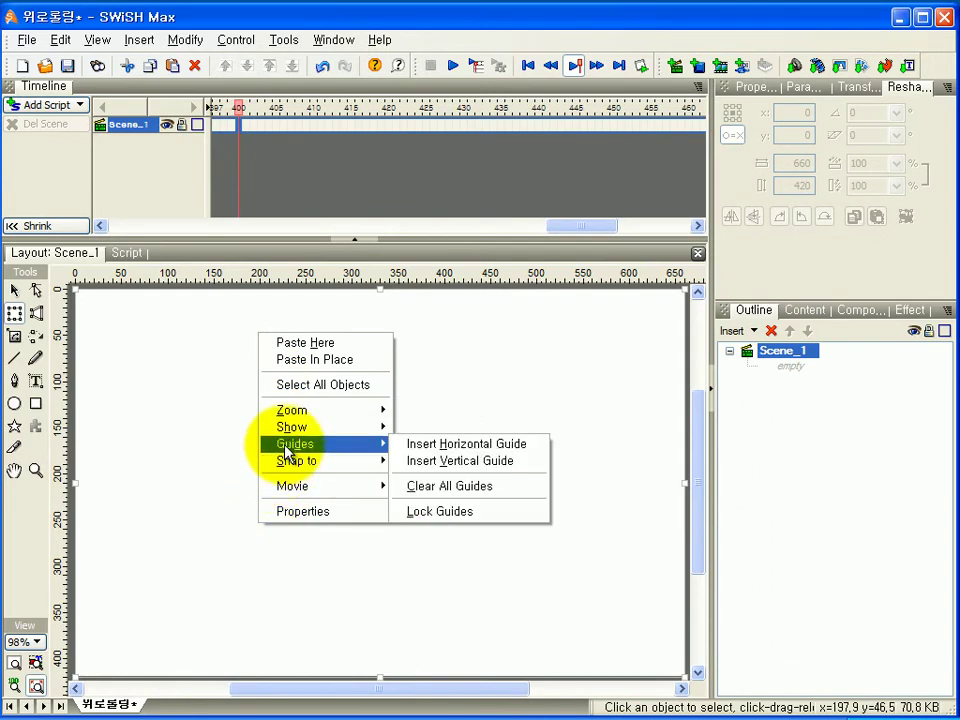
{"action": "left_click", "coordinate": [447, 446]}
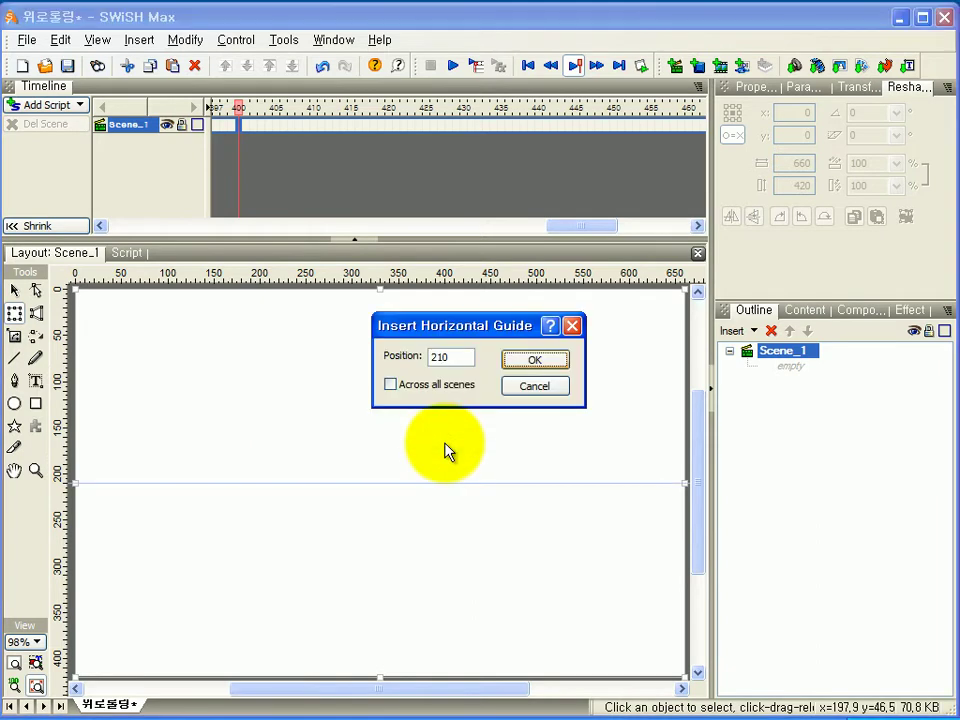
{"action": "double_click", "coordinate": [445, 358]}
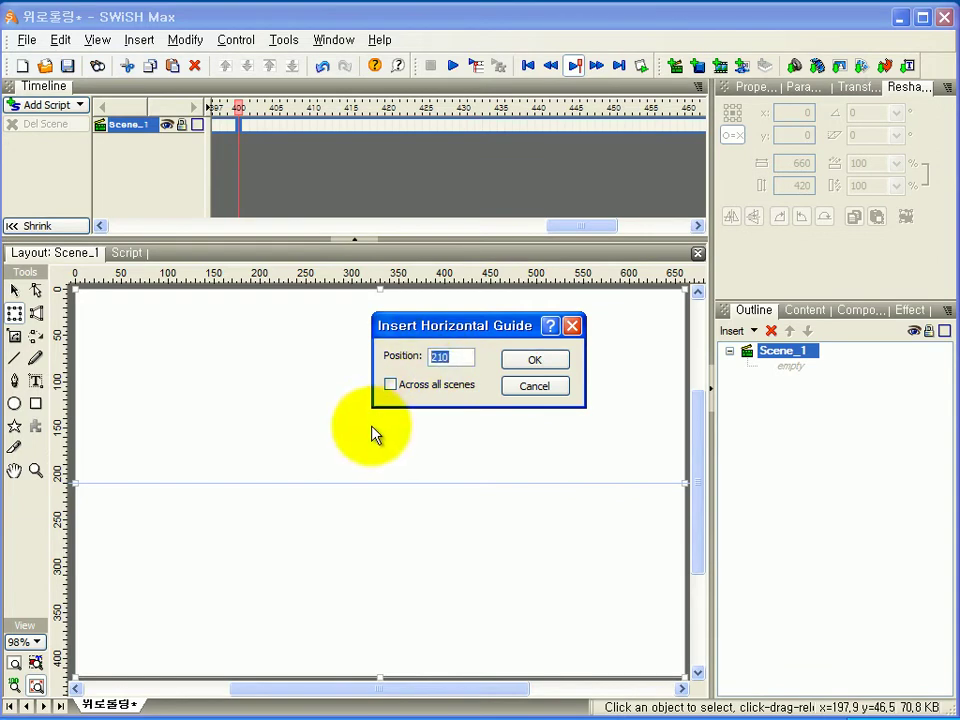
{"action": "type", "text": "45"}
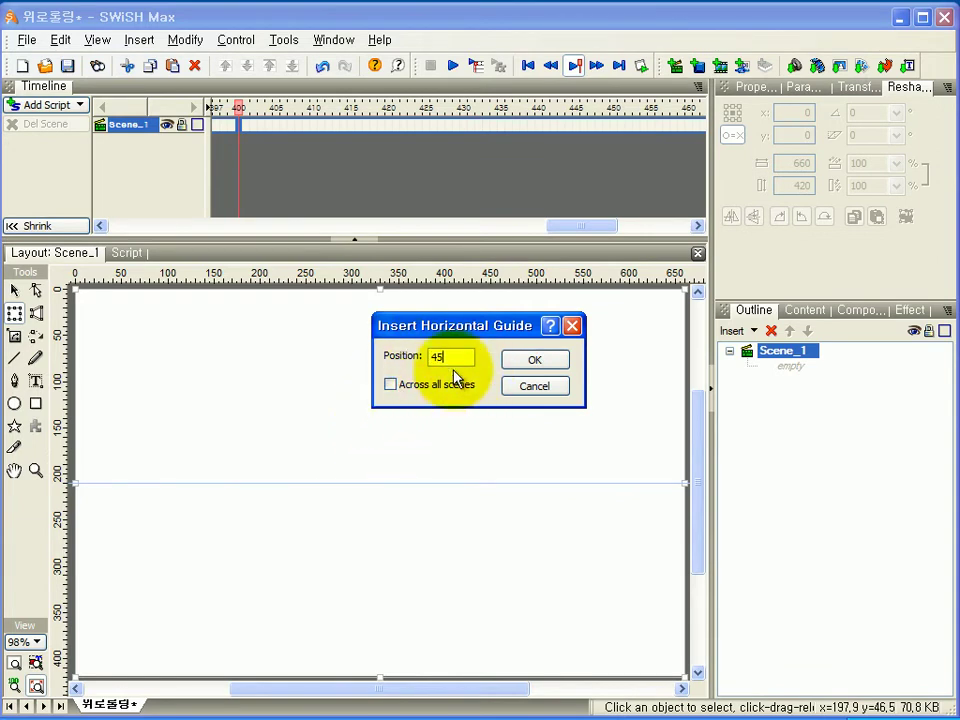
{"action": "left_click", "coordinate": [549, 367]}
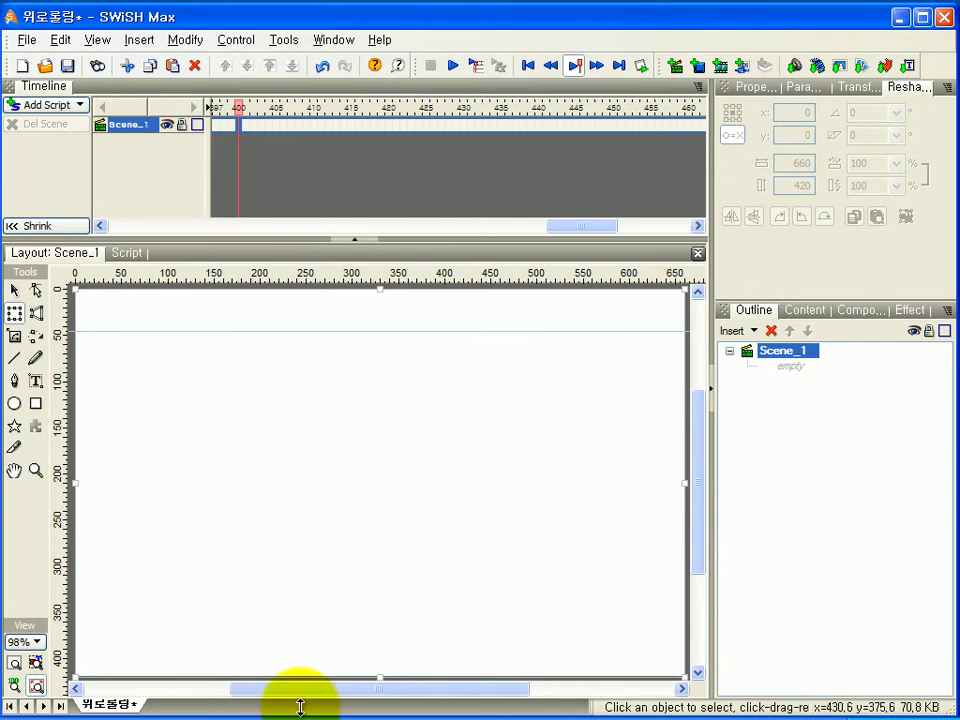
Insert a vertical guide at position 80 in the scene.
{"action": "right_click", "coordinate": [323, 368]}
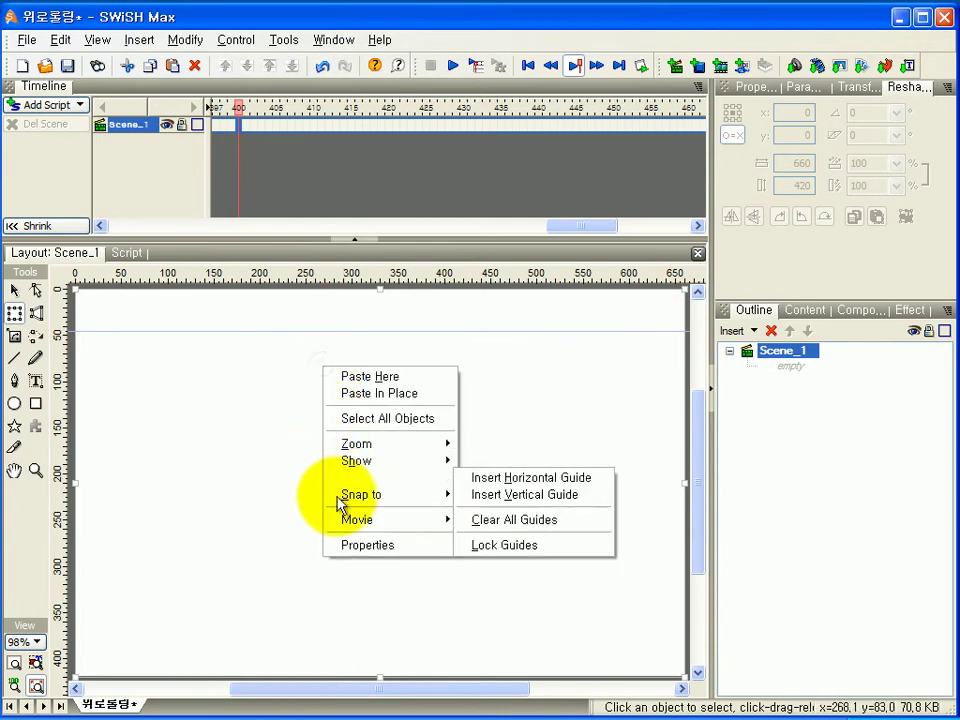
{"action": "mouse_move", "coordinate": [354, 450]}
{"action": "mouse_move", "coordinate": [352, 477]}
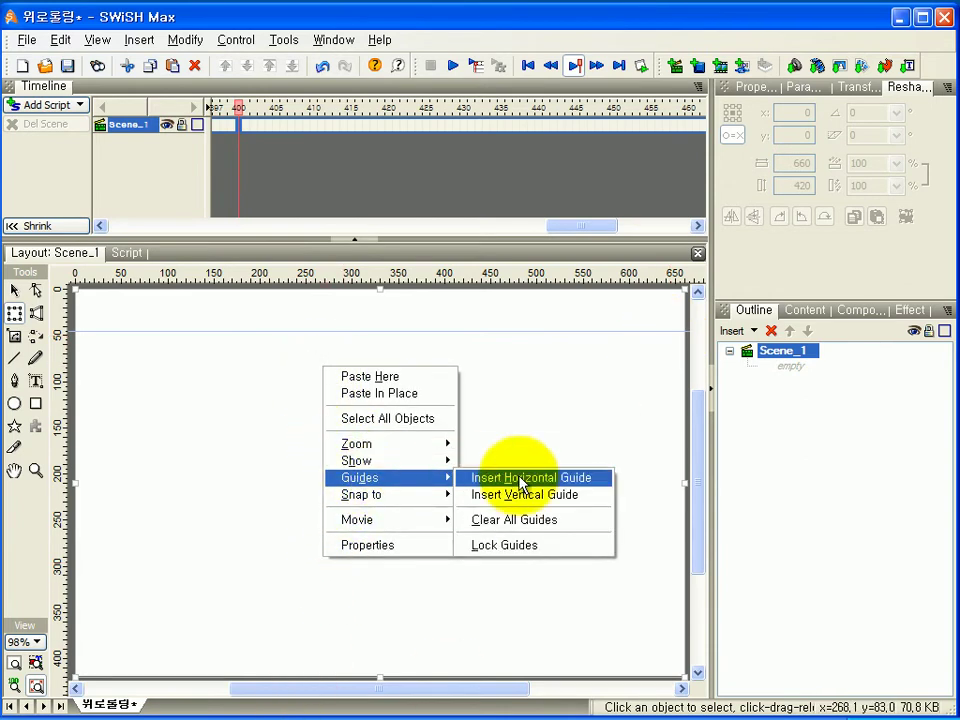
{"action": "left_click", "coordinate": [548, 496]}
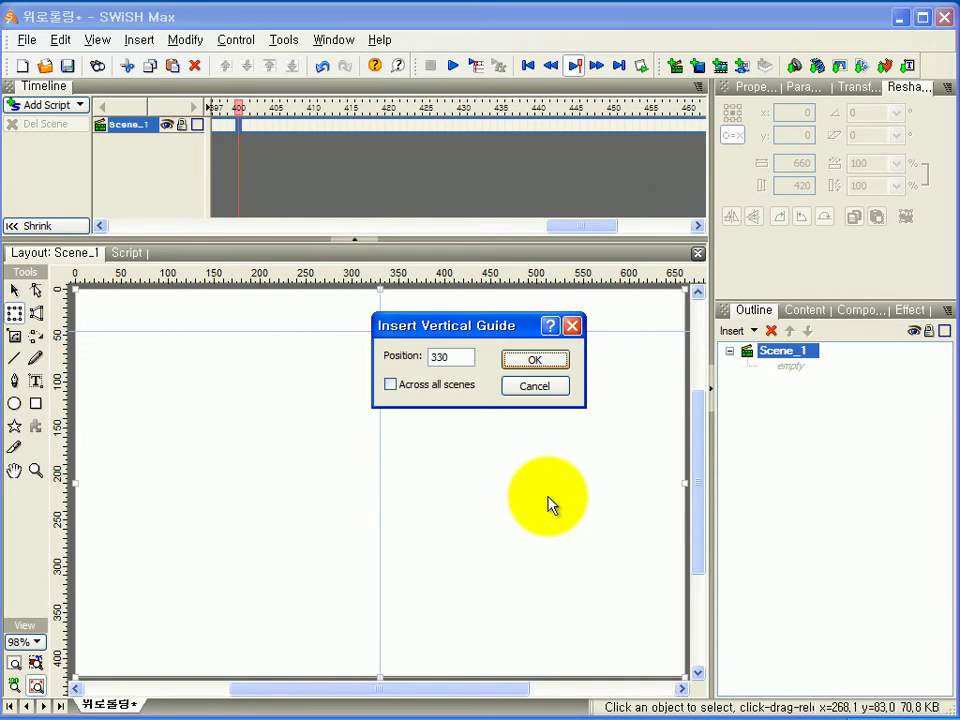
{"action": "double_click", "coordinate": [456, 356]}
{"action": "type", "text": "80"}
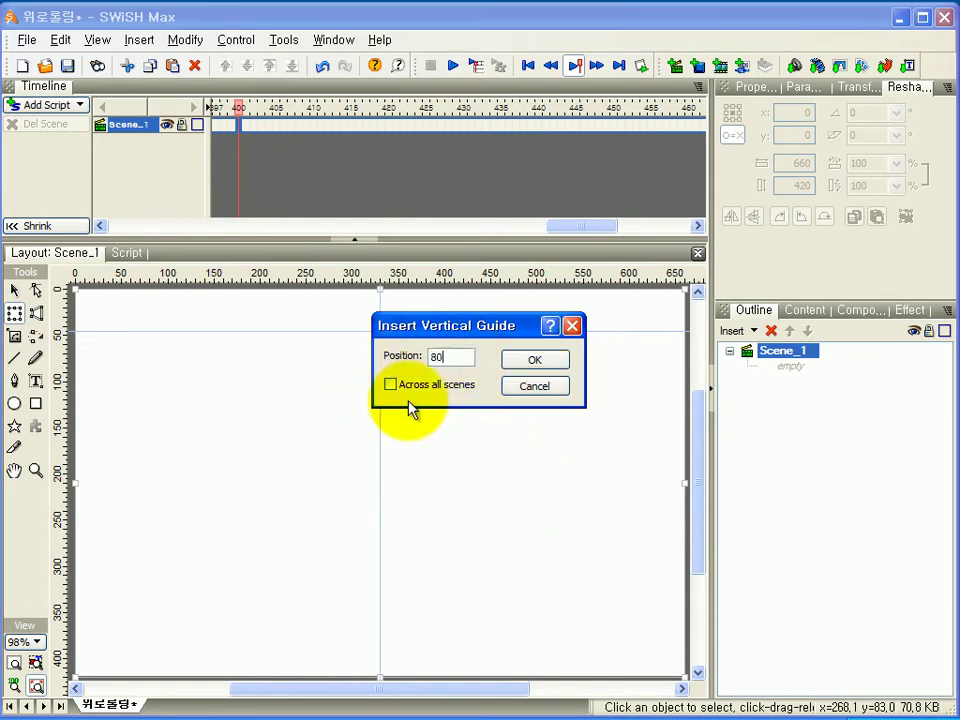
{"action": "left_click", "coordinate": [533, 362]}
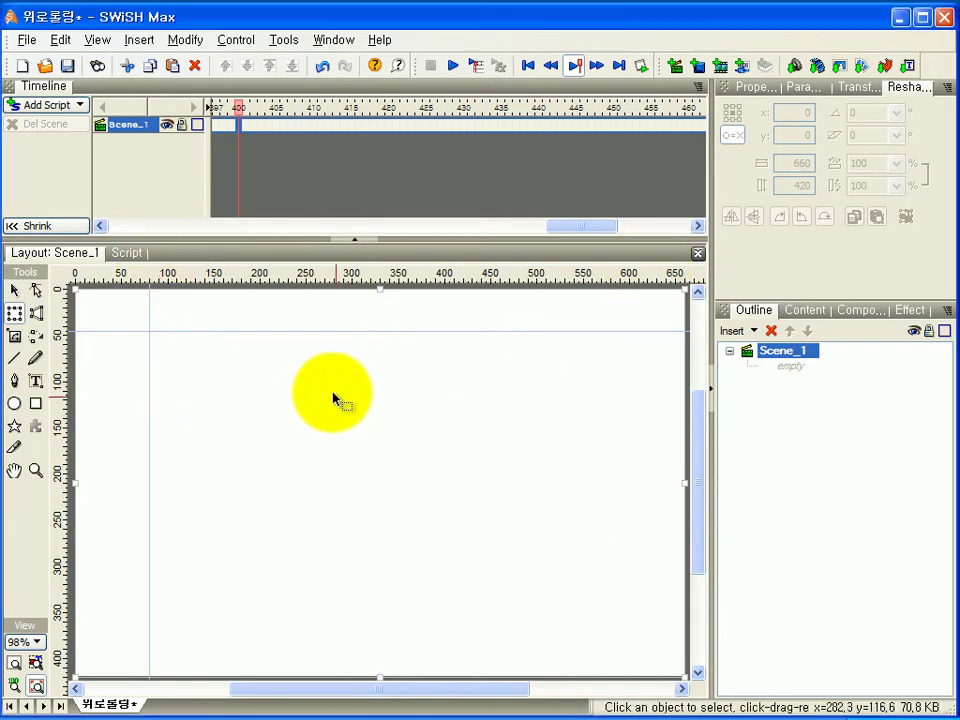
Insert a second vertical guide at position 580 in the scene.
{"action": "right_click", "coordinate": [305, 373]}
{"action": "mouse_move", "coordinate": [321, 484]}
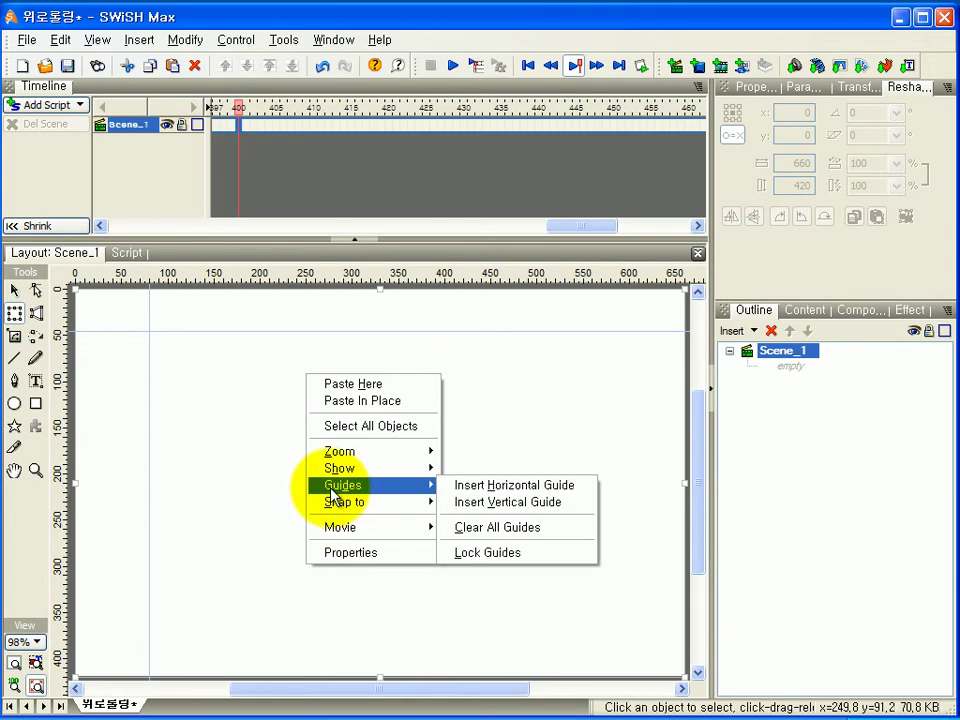
{"action": "left_click", "coordinate": [527, 503]}
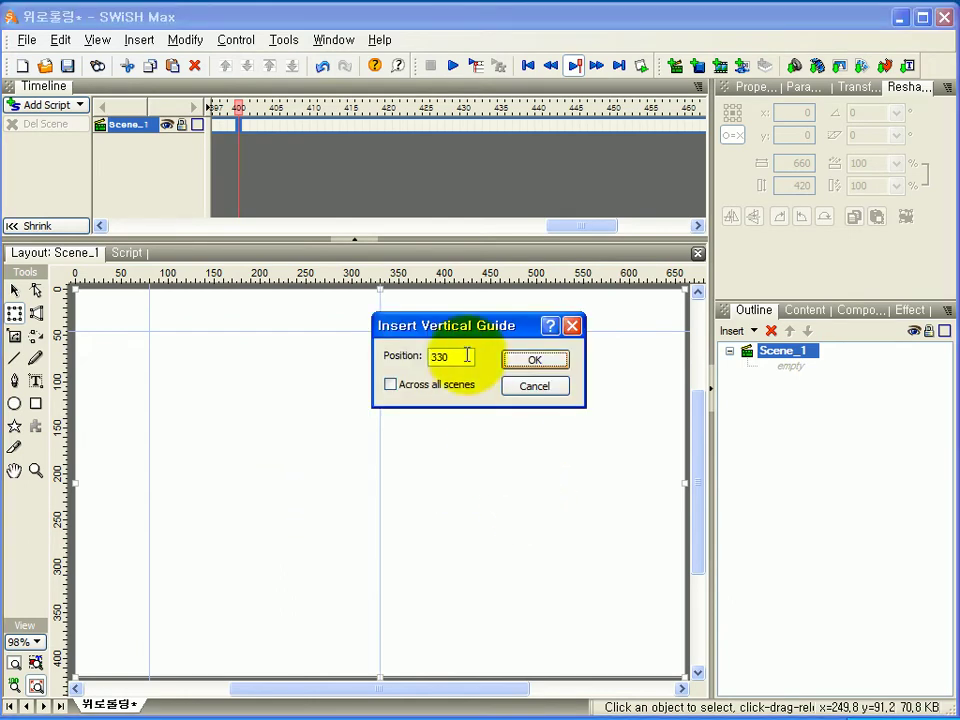
{"action": "left_click_drag", "start_coordinate": [450, 357], "coordinate": [360, 358]}
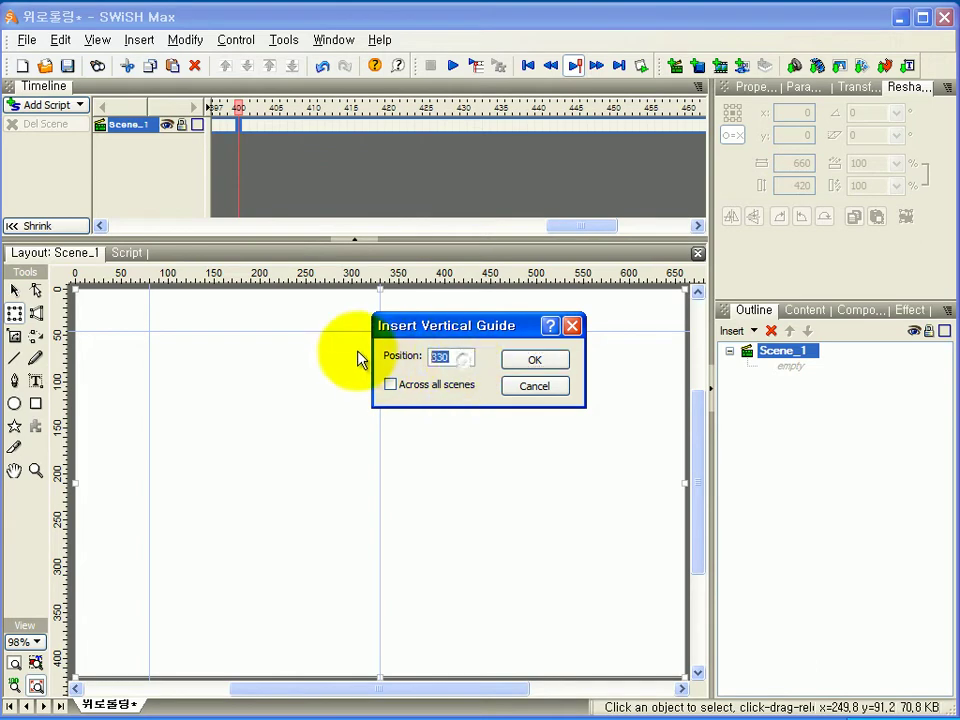
{"action": "type", "text": "580"}
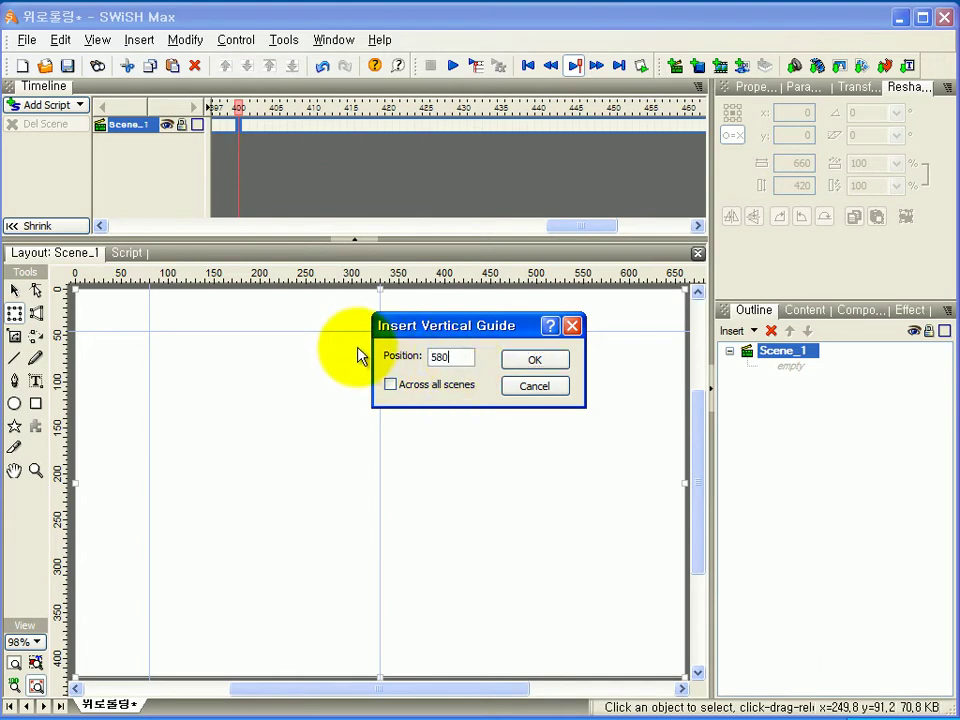
{"action": "left_click", "coordinate": [538, 361]}
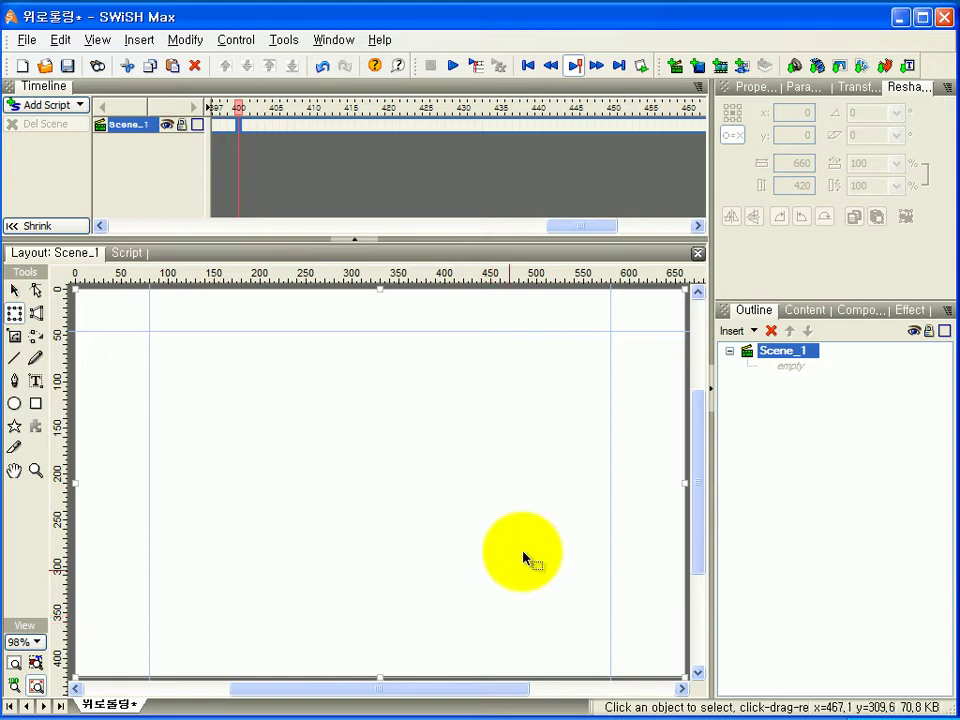
Import the image flower-105.jpg from the Roll 만들기 folder into the scene.
{"action": "left_click", "coordinate": [746, 333]}
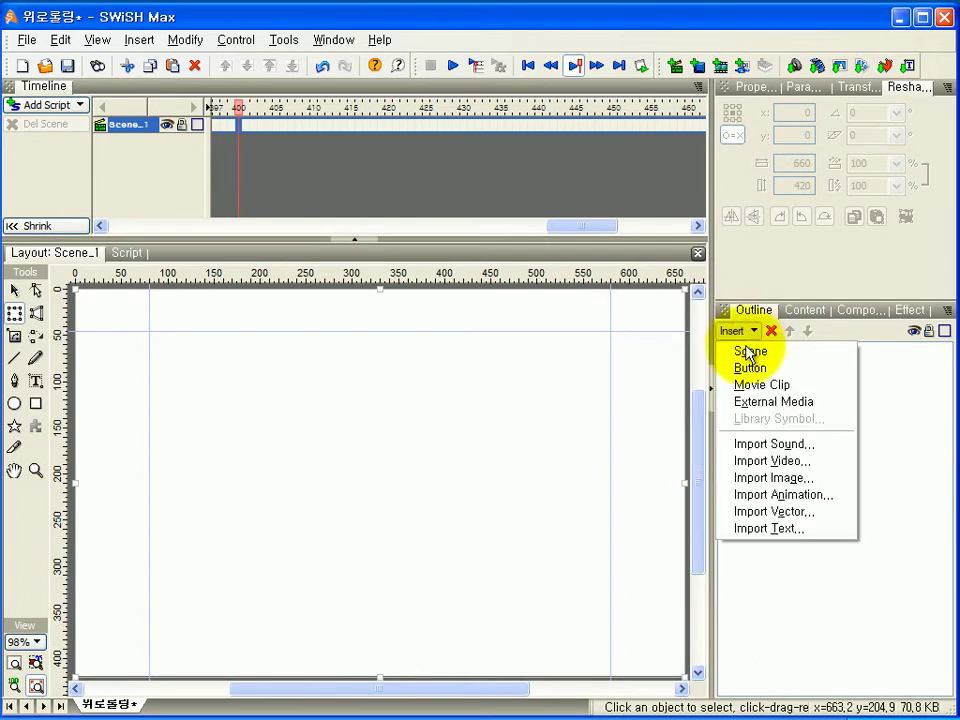
{"action": "left_click", "coordinate": [748, 478]}
{"action": "left_click_drag", "start_coordinate": [568, 208], "coordinate": [563, 392]}
{"action": "left_click", "coordinate": [400, 335]}
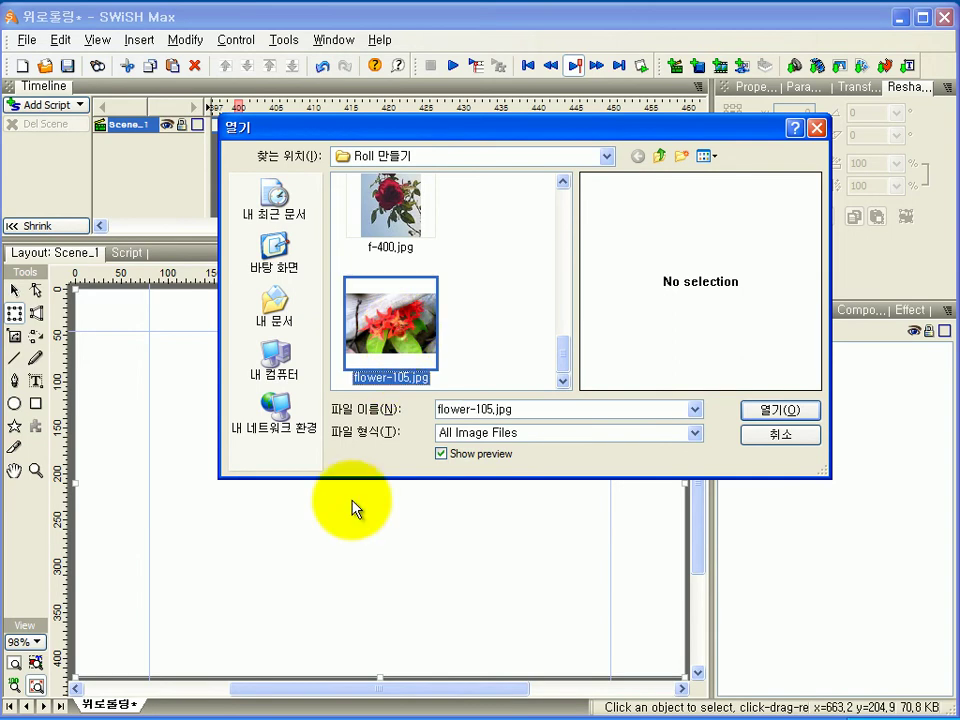
{"action": "left_click", "coordinate": [815, 412]}
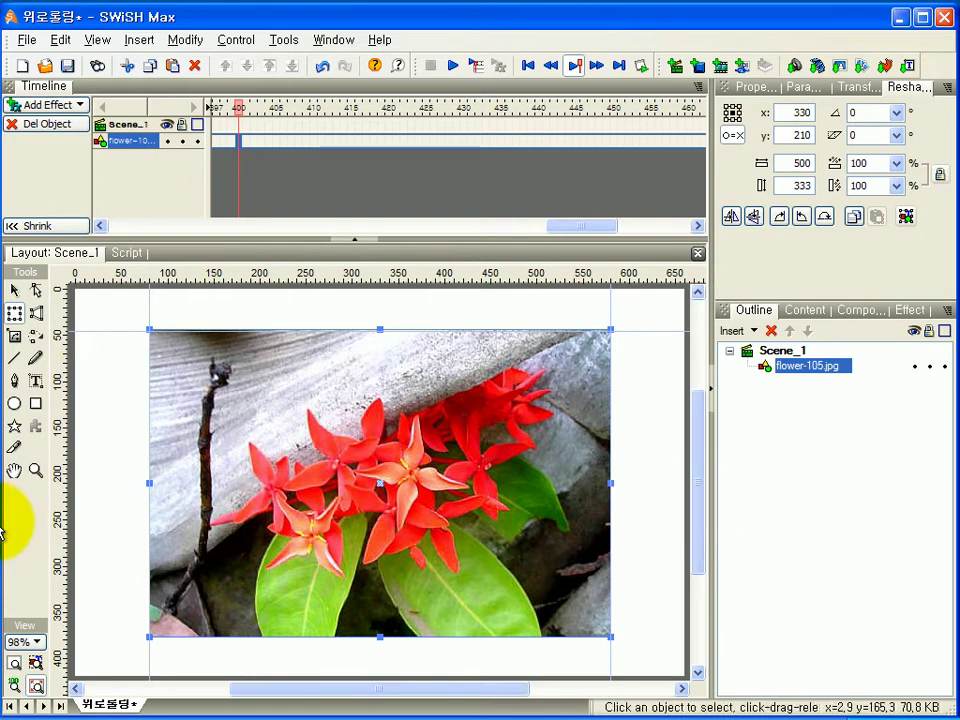
Draw a solid light-blue rectangle about 544 by 42 pixels in Scene_1, just above the flower image and extending slightly past its sides.
{"action": "left_click", "coordinate": [36, 406]}
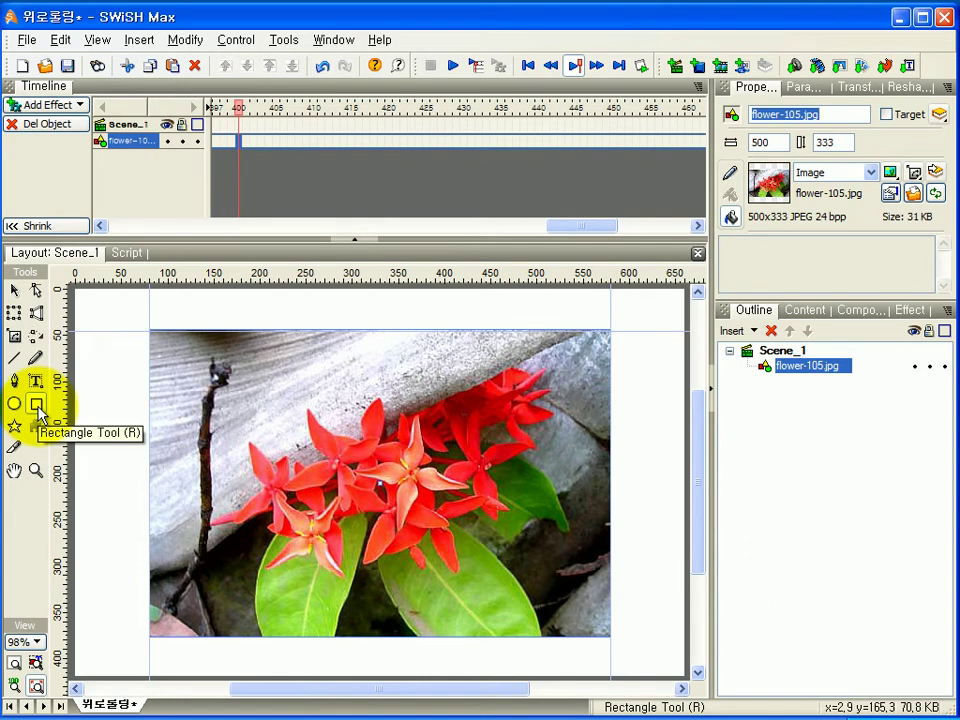
{"action": "left_click", "coordinate": [776, 352]}
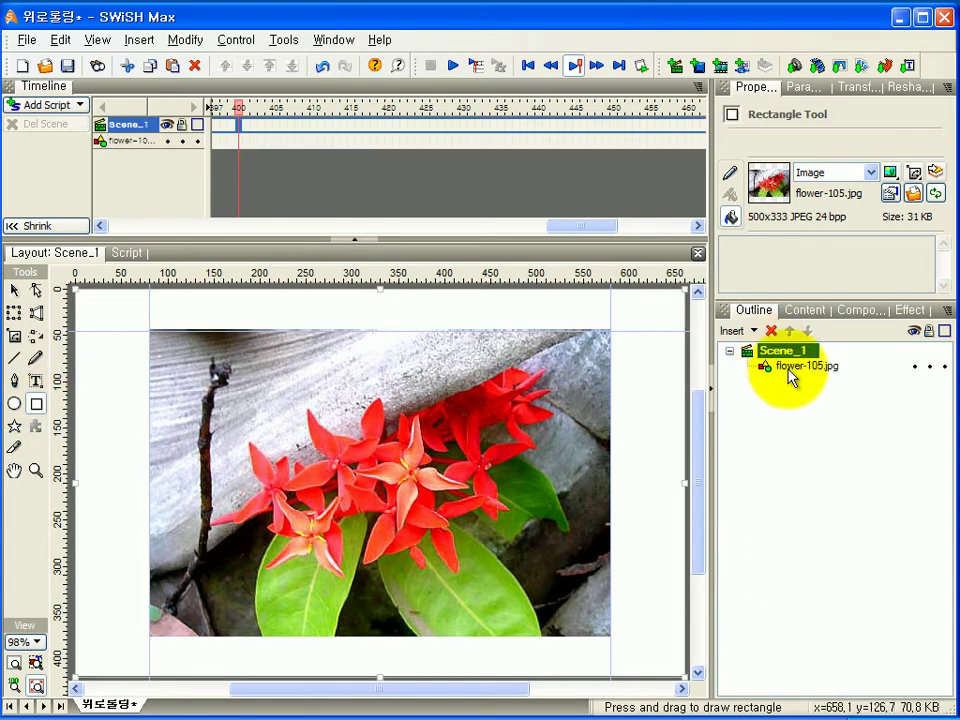
{"action": "left_click", "coordinate": [788, 367]}
{"action": "left_click", "coordinate": [779, 352]}
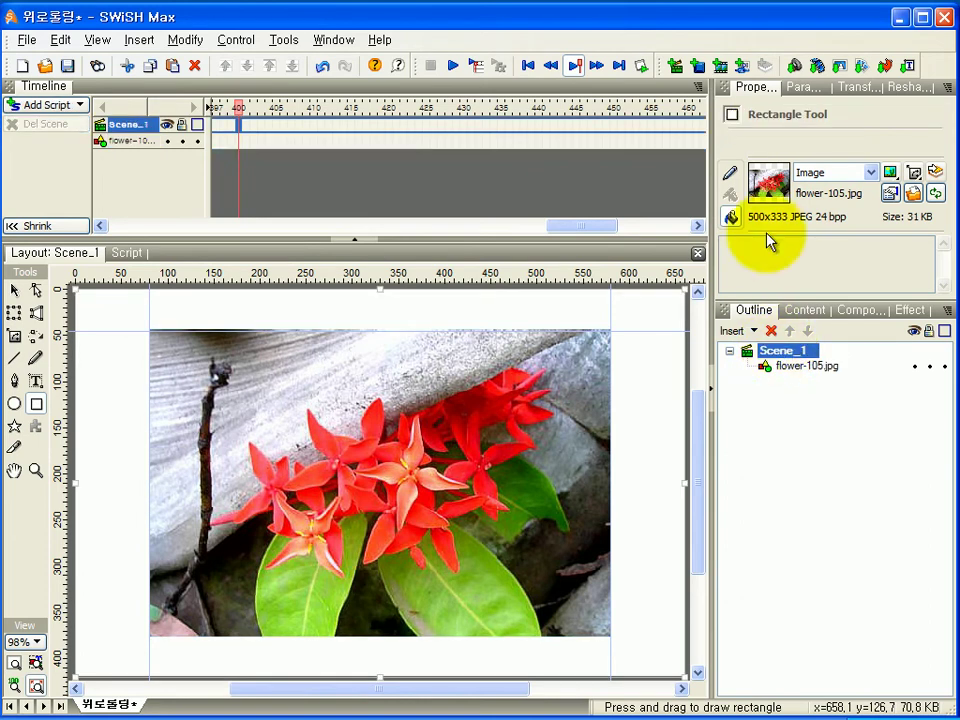
{"action": "left_click", "coordinate": [872, 172]}
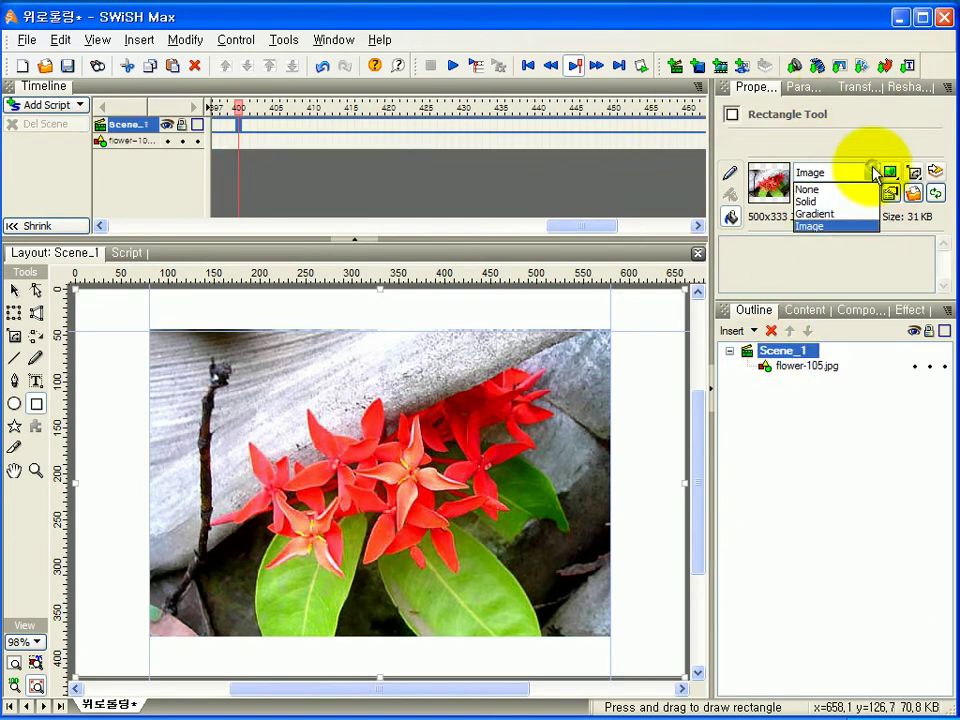
{"action": "left_click", "coordinate": [849, 203]}
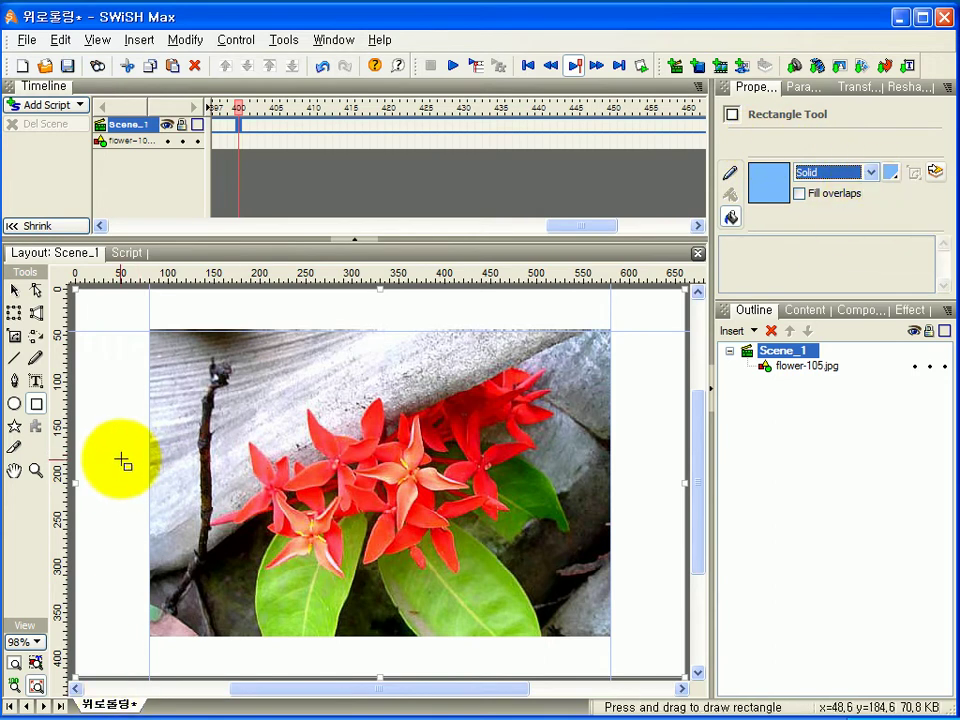
{"action": "key", "text": "ctrl+z"}
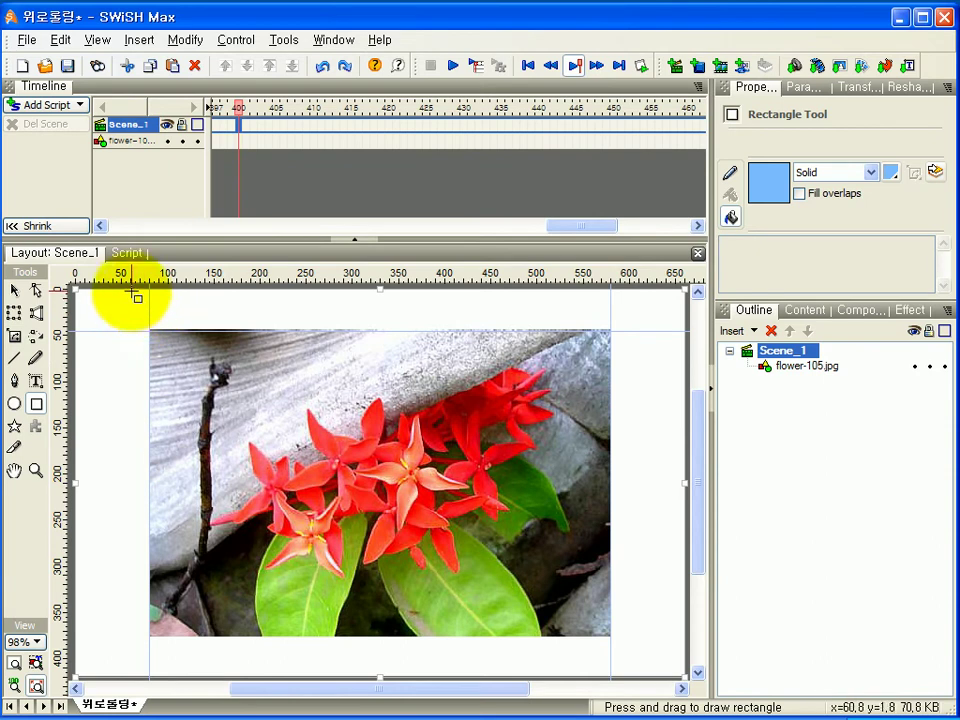
{"action": "left_click_drag", "start_coordinate": [133, 293], "coordinate": [635, 333]}
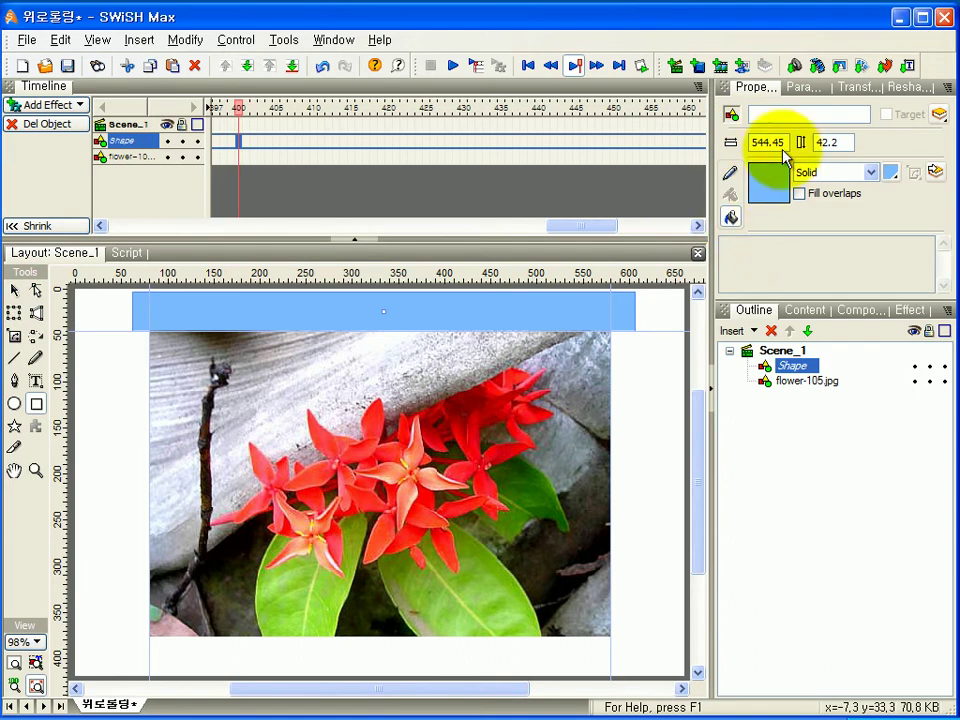
Set the blue rectangle's unscaled height to 40 pixels.
{"action": "left_click", "coordinate": [912, 88]}
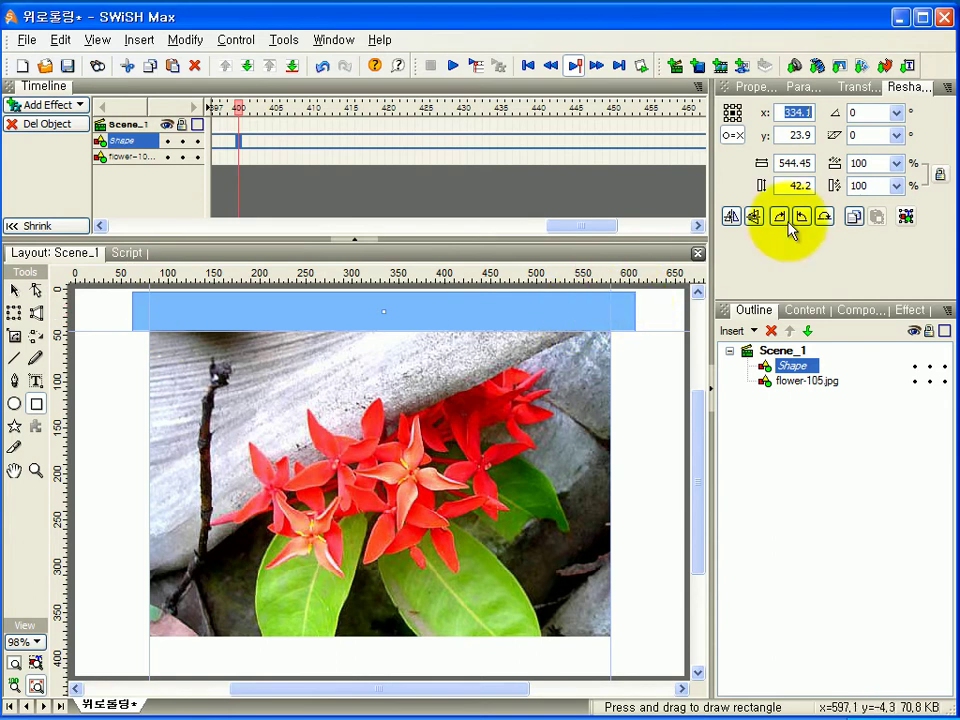
{"action": "left_click", "coordinate": [790, 185]}
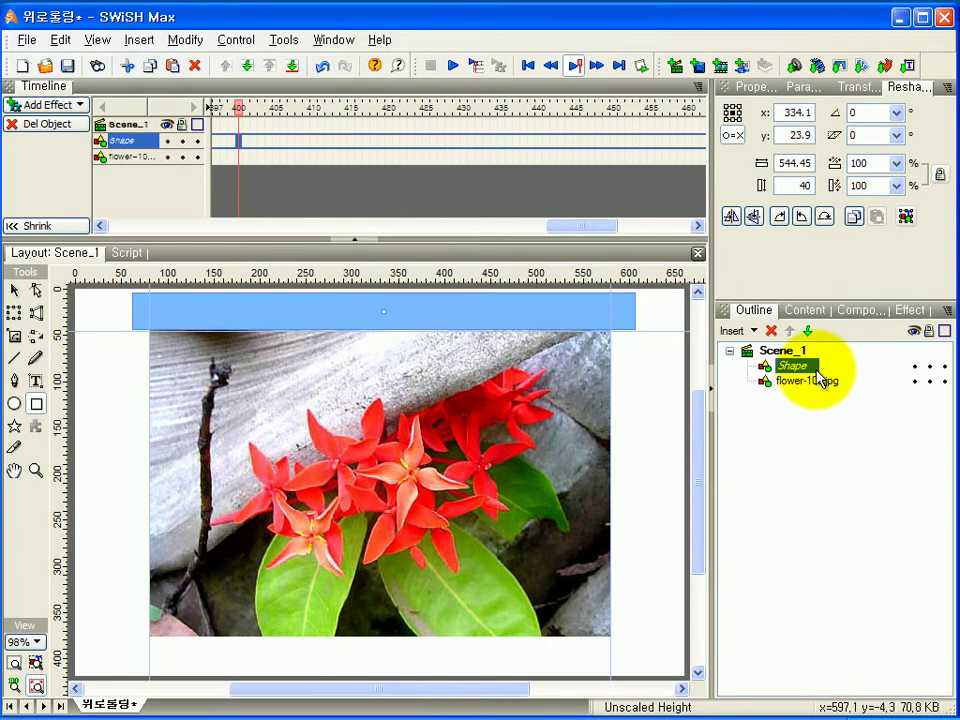
{"action": "key", "text": "Return"}
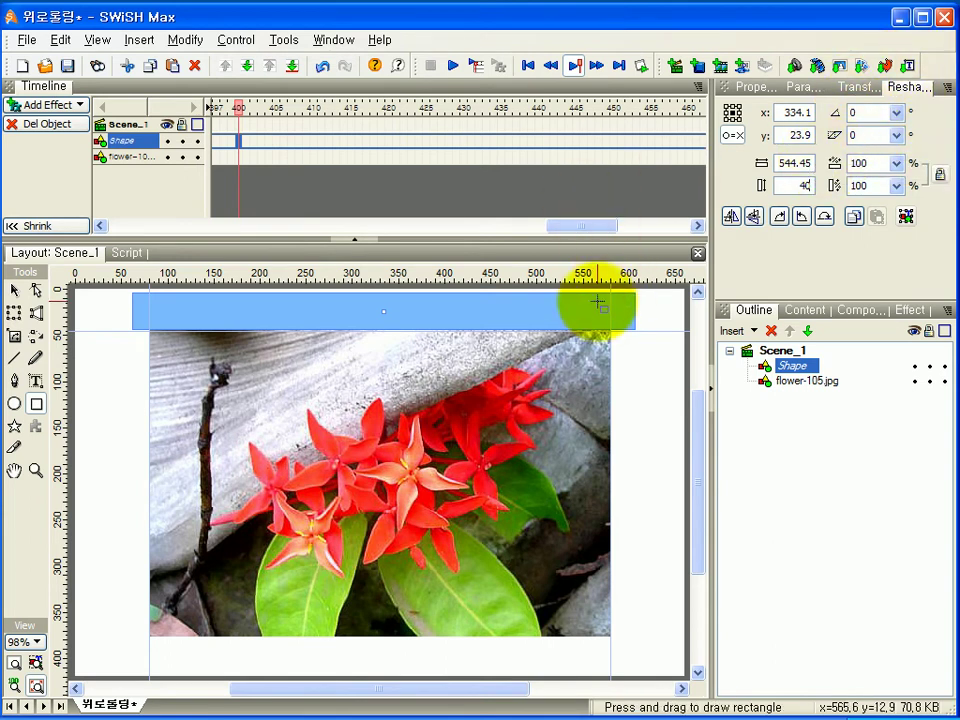
{"action": "double_click", "coordinate": [797, 185]}
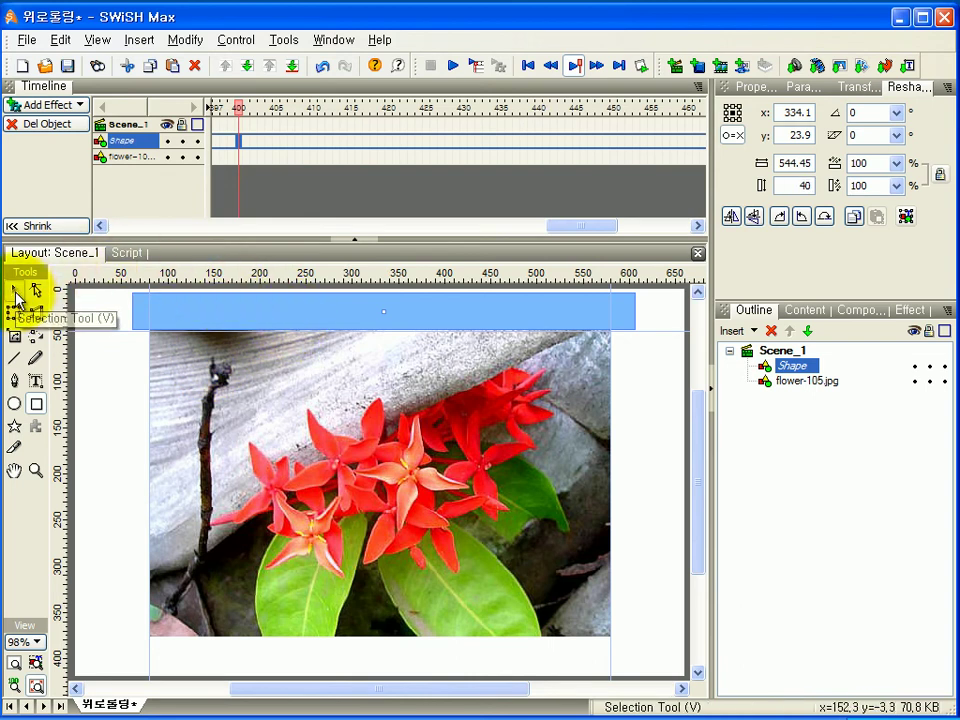
Move the blue rectangle so its lower edge snaps to the horizontal guide, centred at about x 331 and y 25.
{"action": "left_click", "coordinate": [16, 293]}
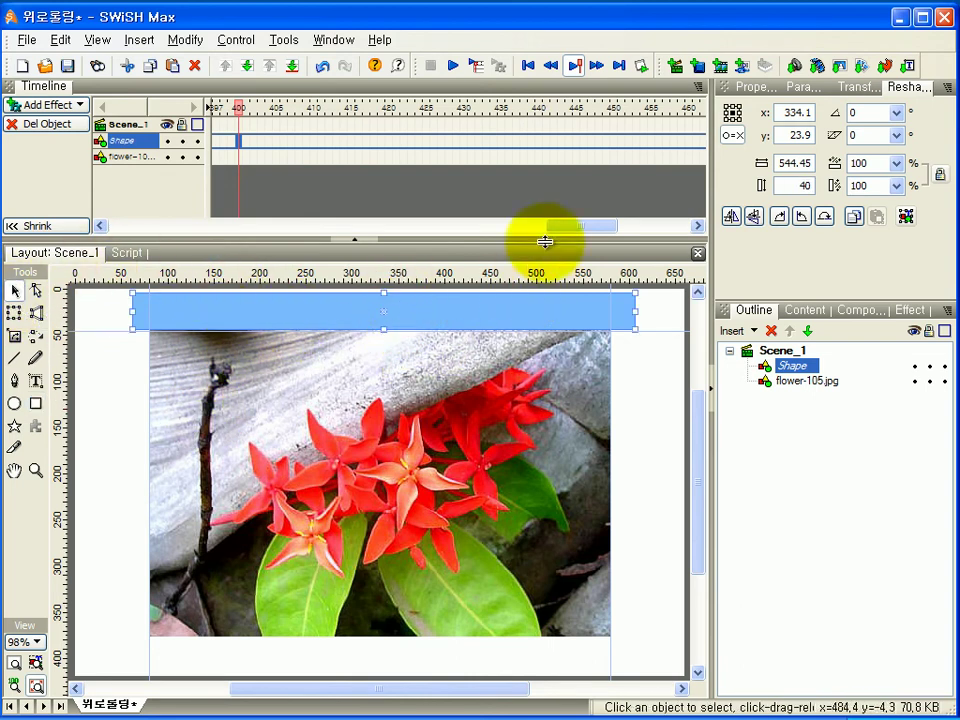
{"action": "left_click_drag", "start_coordinate": [464, 317], "coordinate": [427, 318]}
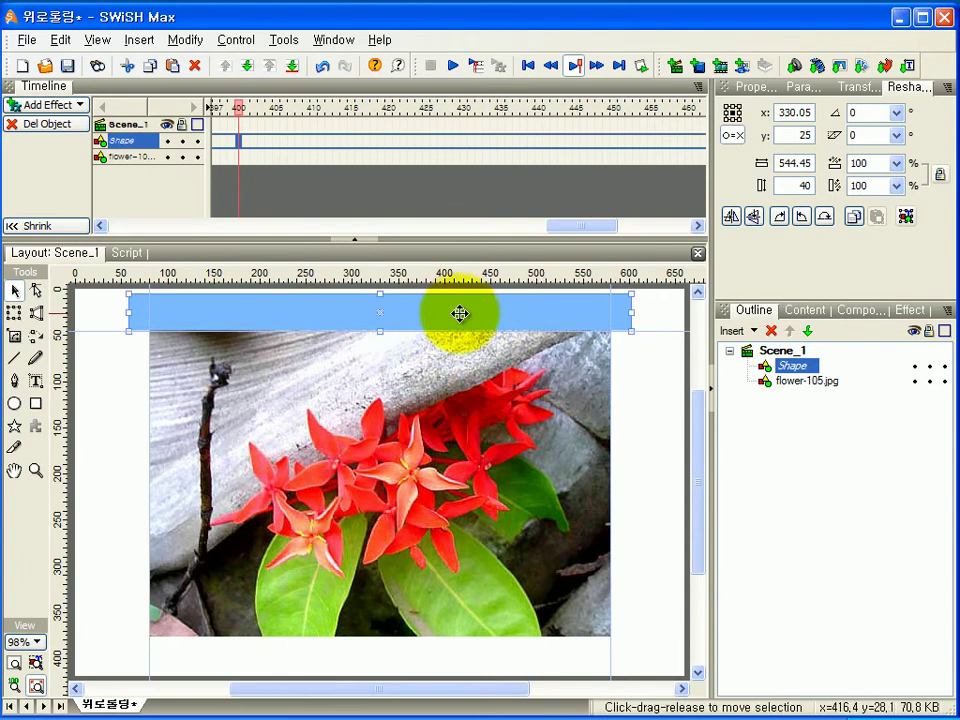
{"action": "left_click", "coordinate": [459, 308]}
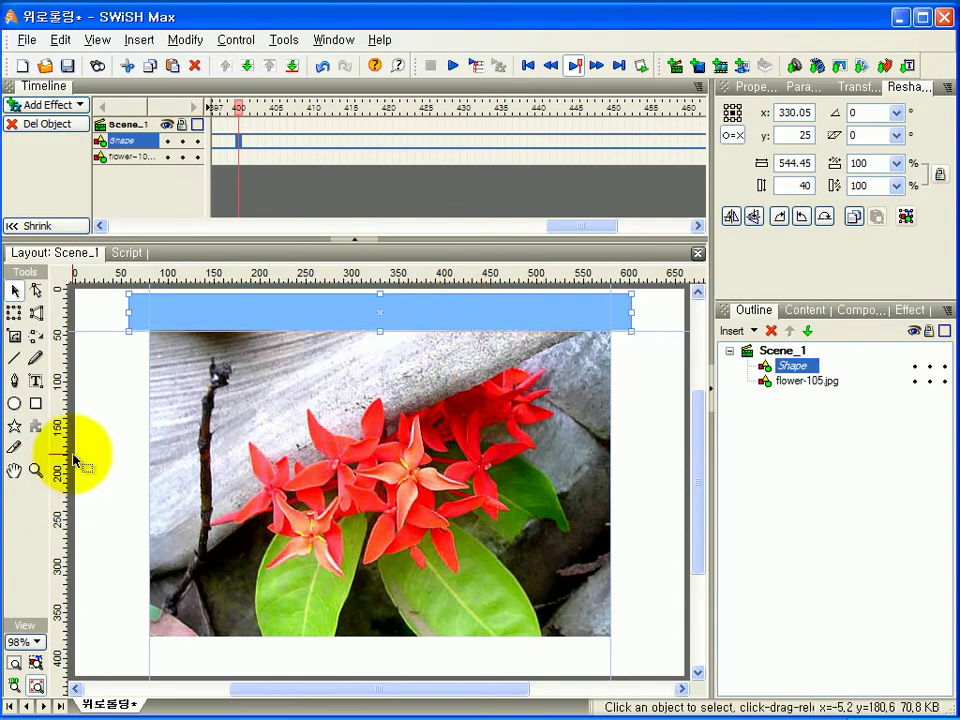
{"action": "right_click", "coordinate": [119, 427]}
{"action": "mouse_move", "coordinate": [150, 541]}
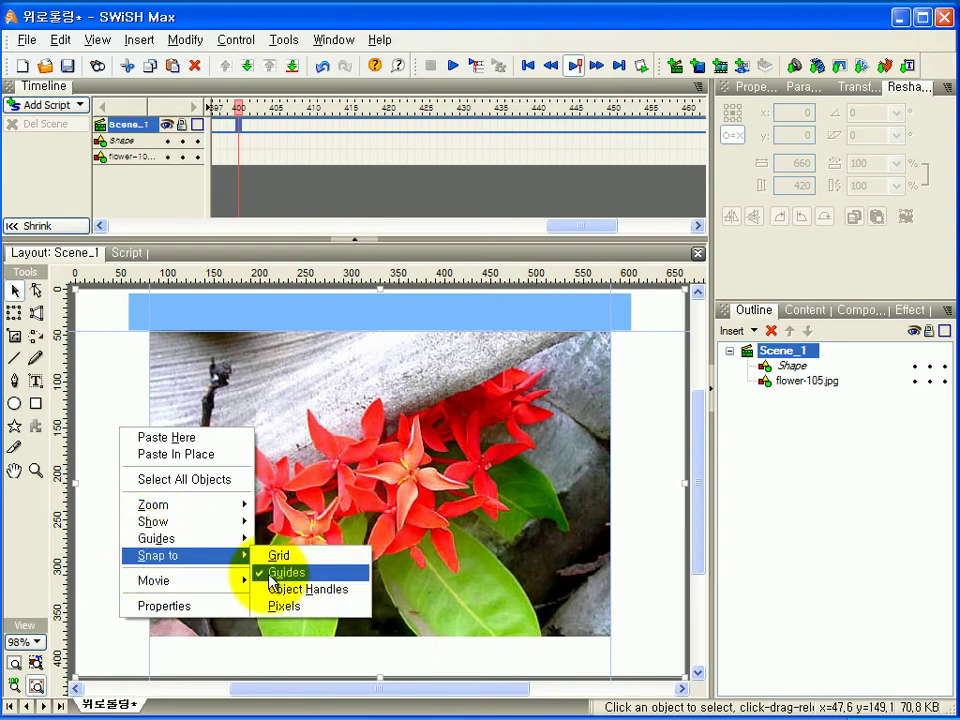
{"action": "left_click", "coordinate": [560, 315]}
{"action": "mouse_move", "coordinate": [516, 315]}
{"action": "left_mouse_down"}
{"action": "mouse_move", "coordinate": [518, 300]}
{"action": "mouse_move", "coordinate": [526, 321]}
{"action": "left_mouse_up"}
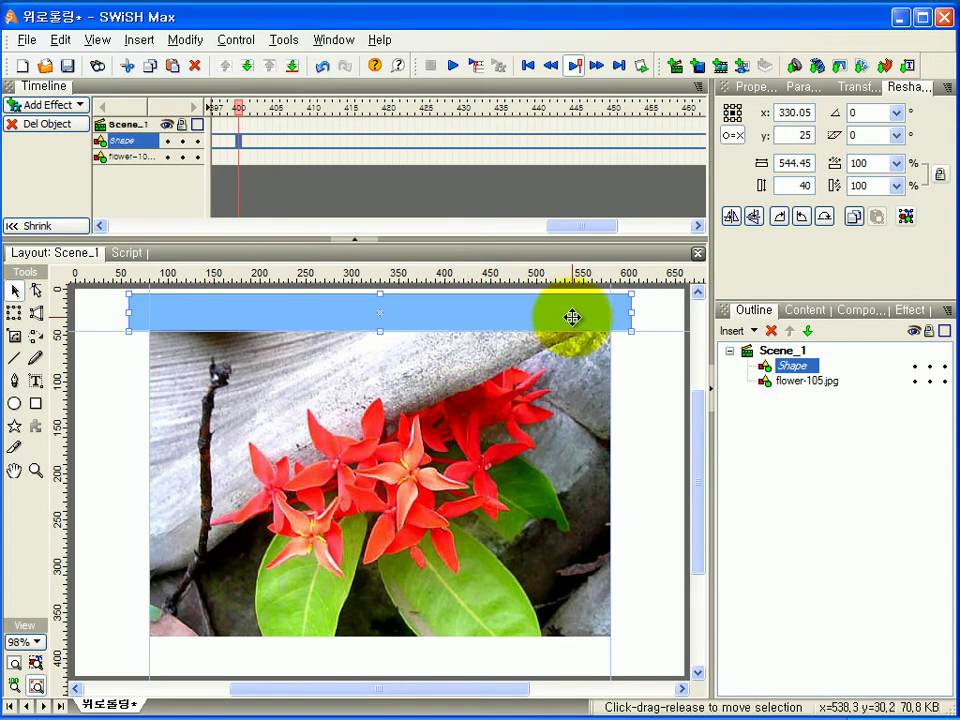
{"action": "left_click_drag", "start_coordinate": [567, 318], "coordinate": [570, 320]}
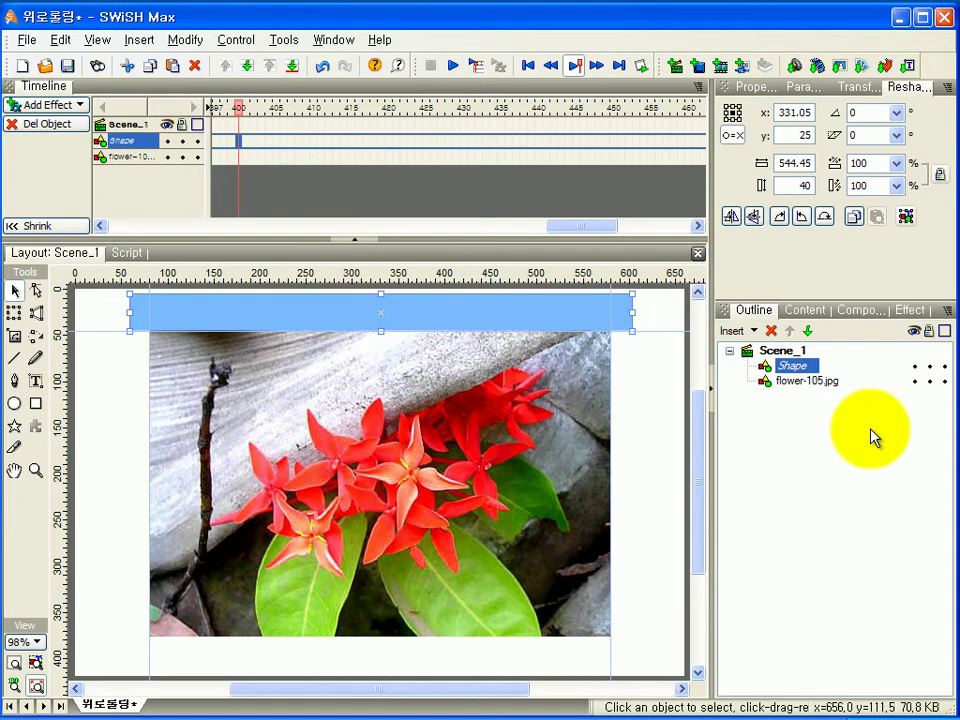
At frame 150, stretch the blue rectangle down to the flower image's lower edge, about 372 pixels high, and preview the animation.
{"action": "left_click", "coordinate": [20, 314]}
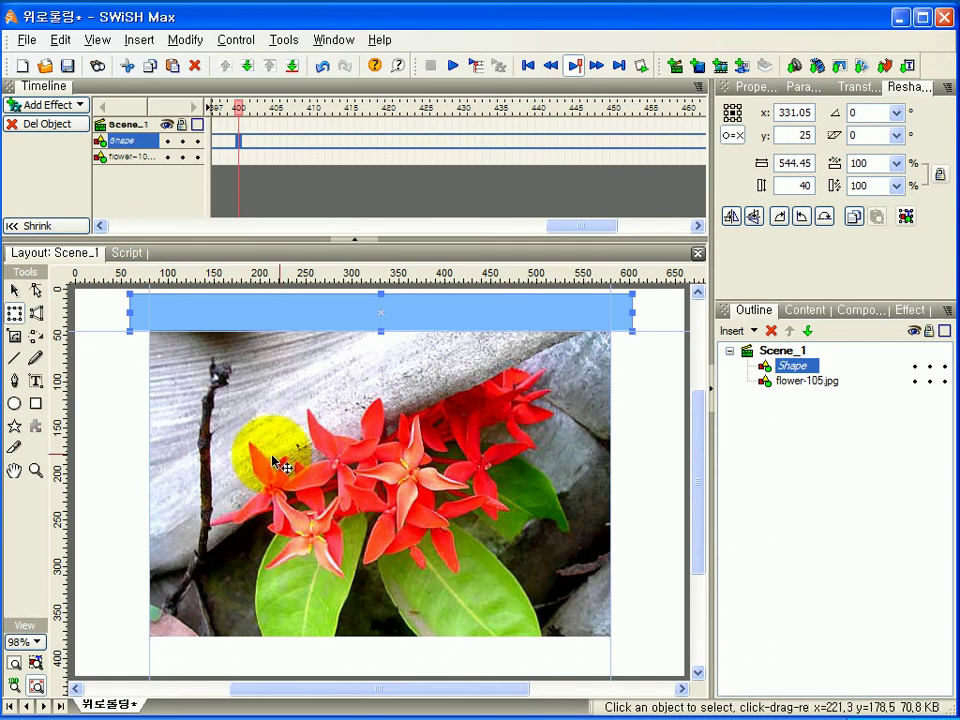
{"action": "left_click", "coordinate": [859, 89]}
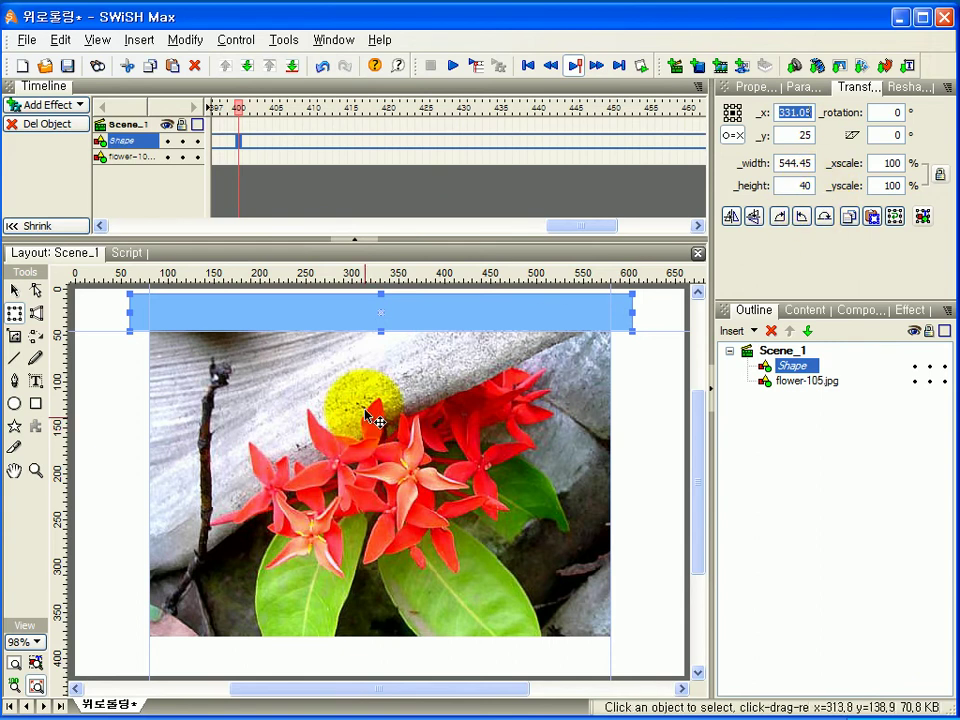
{"action": "left_click_drag", "start_coordinate": [598, 234], "coordinate": [561, 238]}
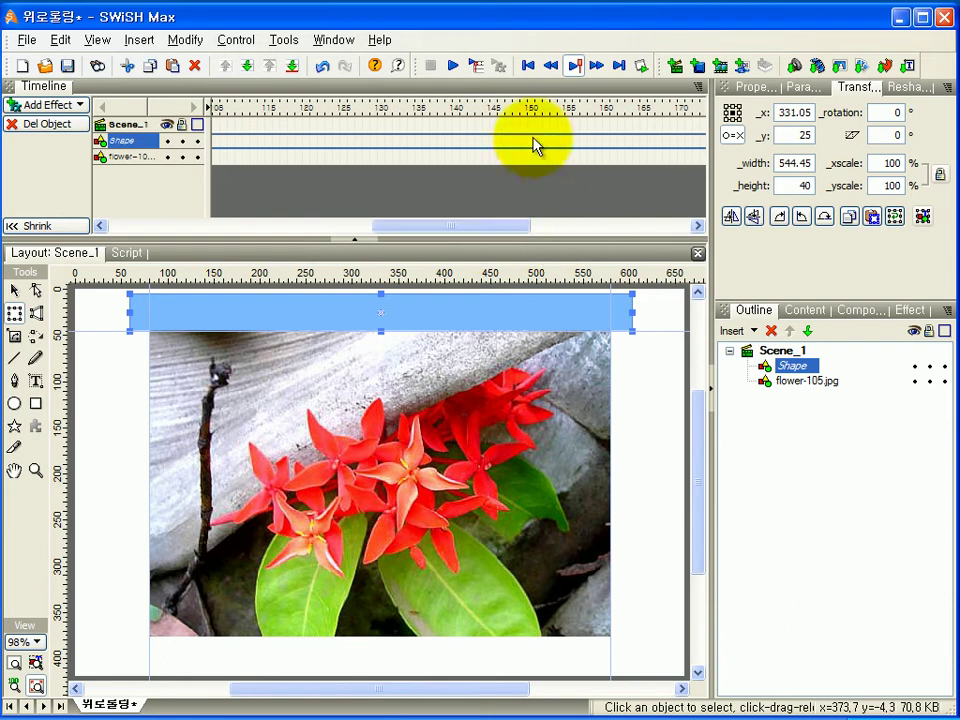
{"action": "left_click", "coordinate": [533, 143]}
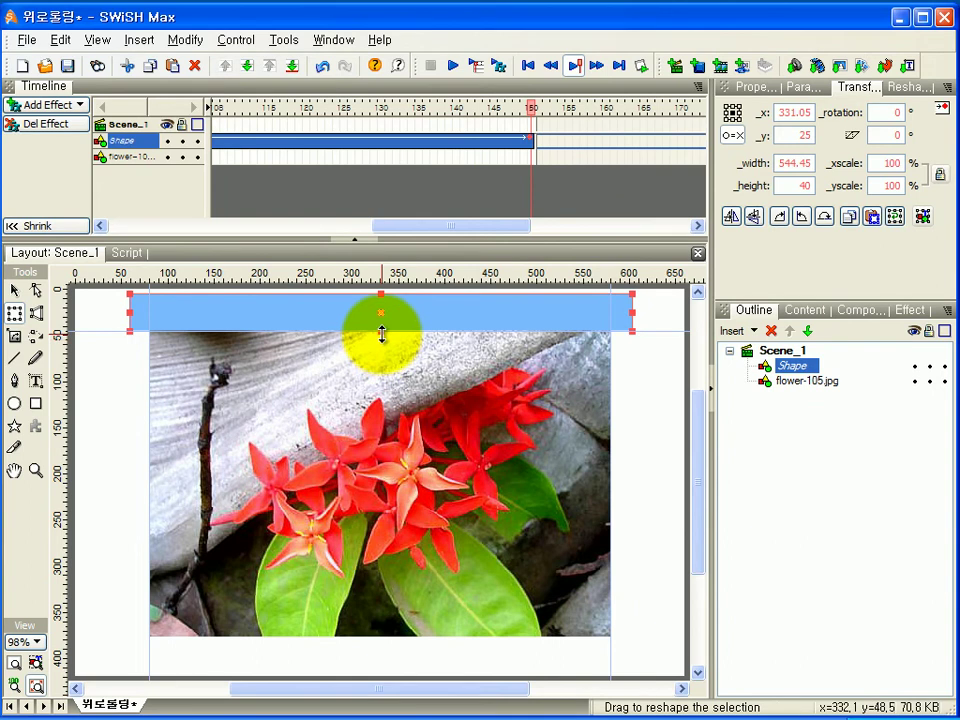
{"action": "left_click_drag", "start_coordinate": [381, 332], "coordinate": [399, 634]}
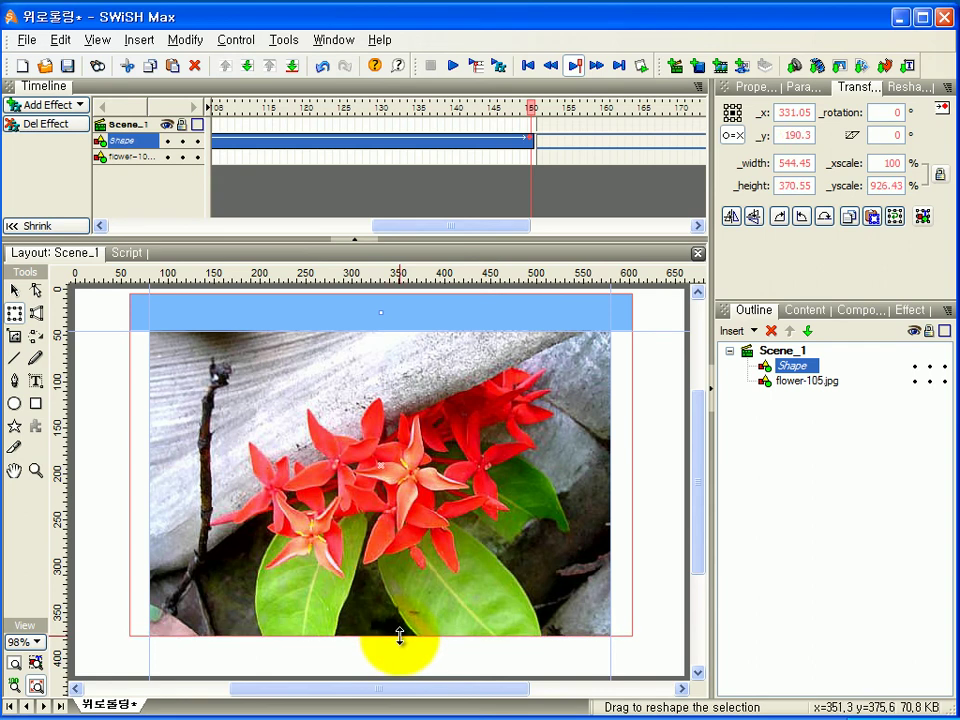
{"action": "left_click_drag", "start_coordinate": [399, 636], "coordinate": [399, 636]}
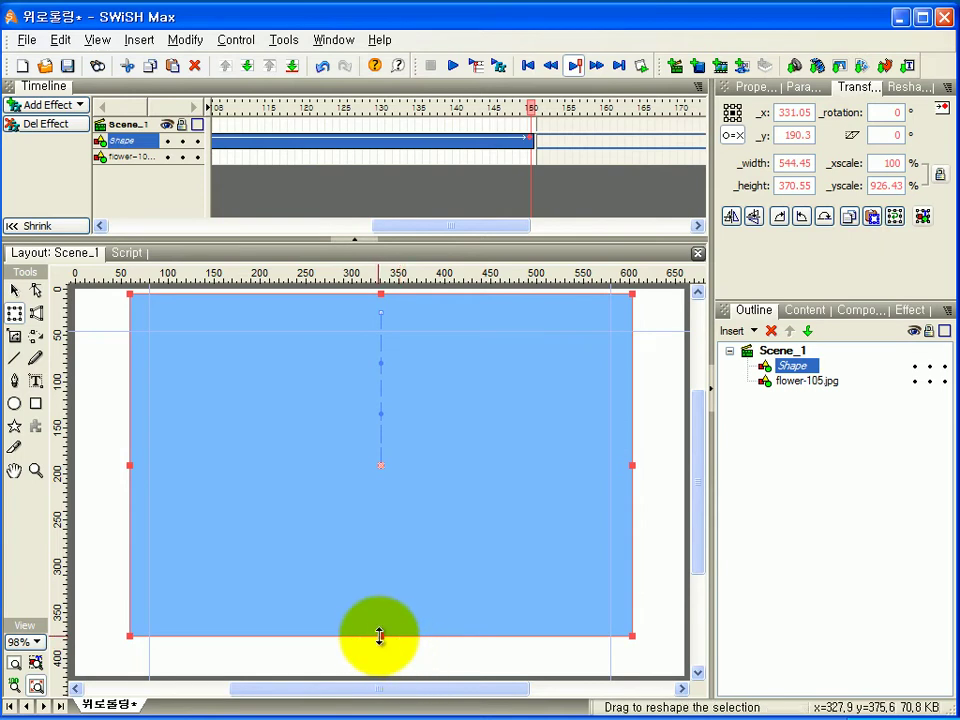
{"action": "mouse_move", "coordinate": [381, 636]}
{"action": "left_mouse_down"}
{"action": "mouse_move", "coordinate": [381, 624]}
{"action": "mouse_move", "coordinate": [382, 637]}
{"action": "left_mouse_up"}
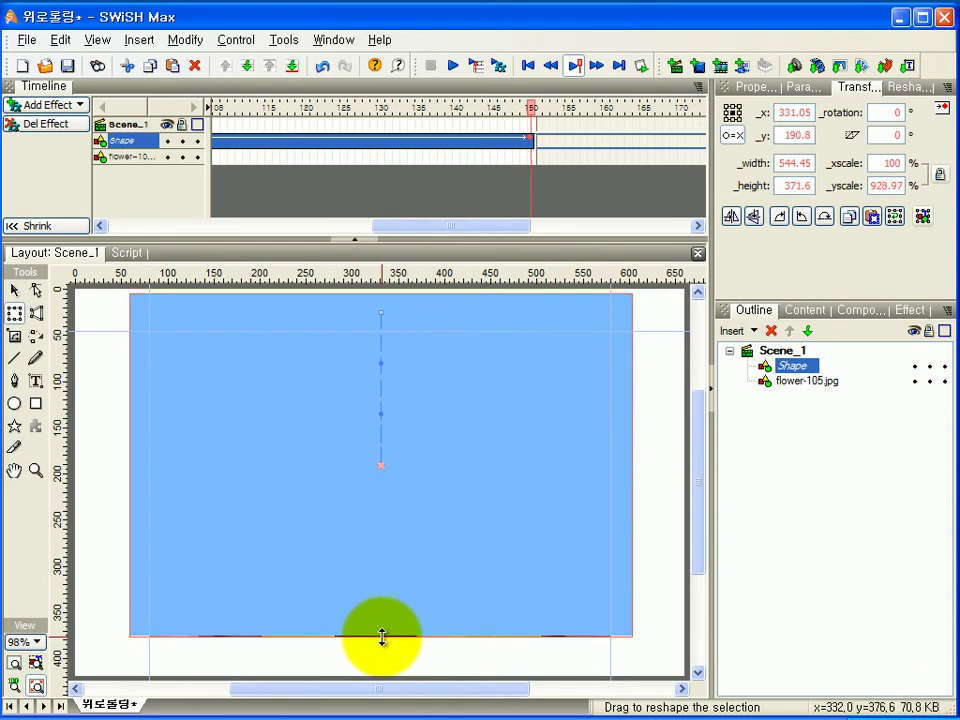
{"action": "left_click_drag", "start_coordinate": [381, 637], "coordinate": [381, 637]}
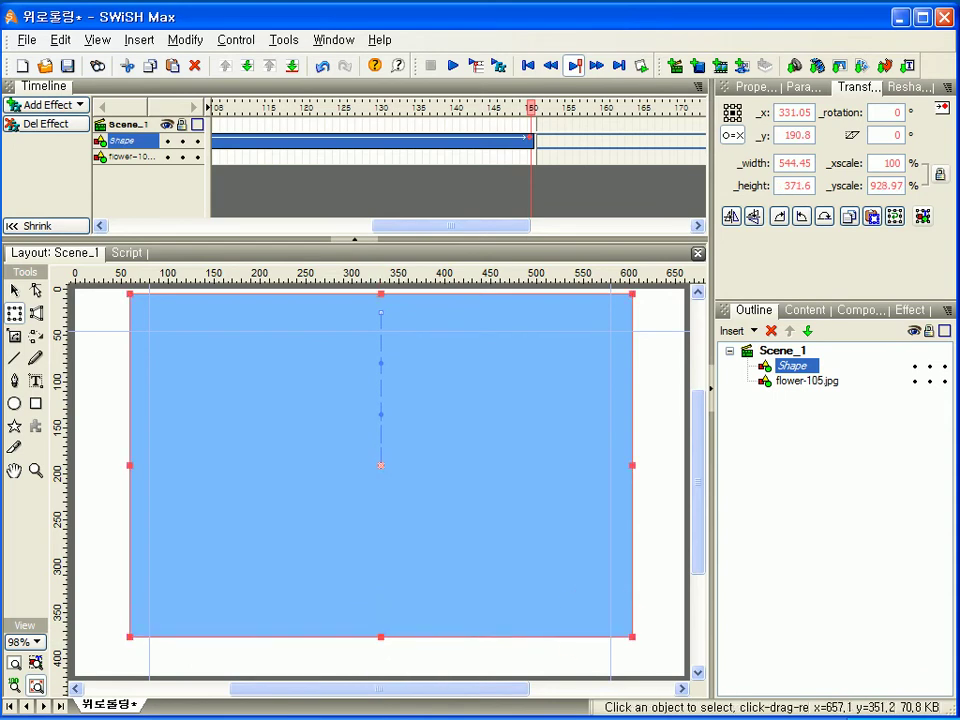
{"action": "left_click", "coordinate": [455, 74]}
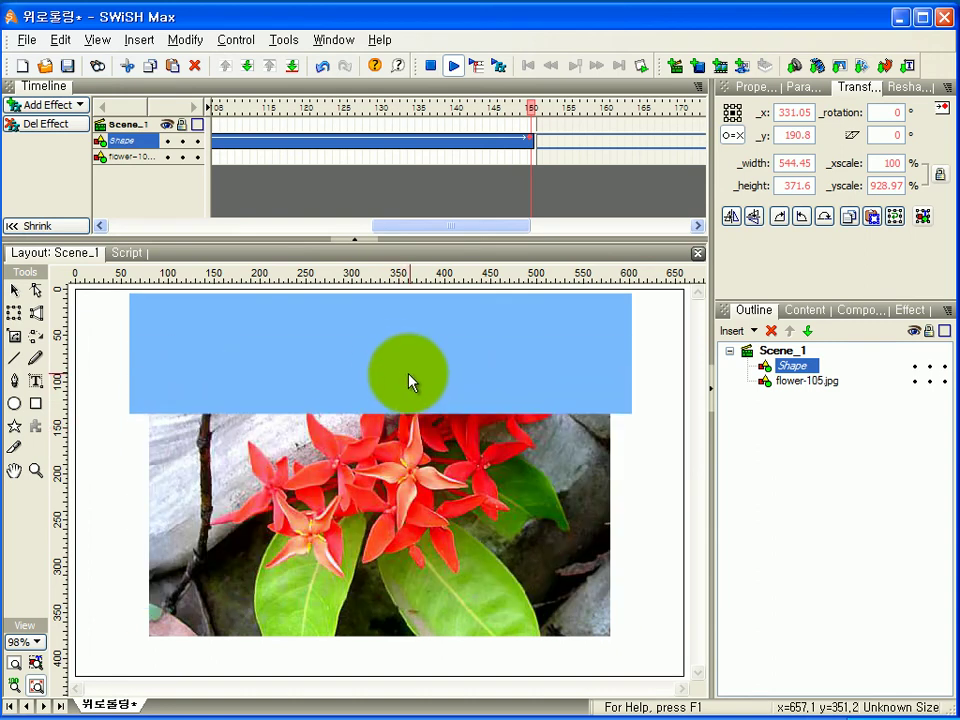
{"action": "left_click", "coordinate": [431, 65]}
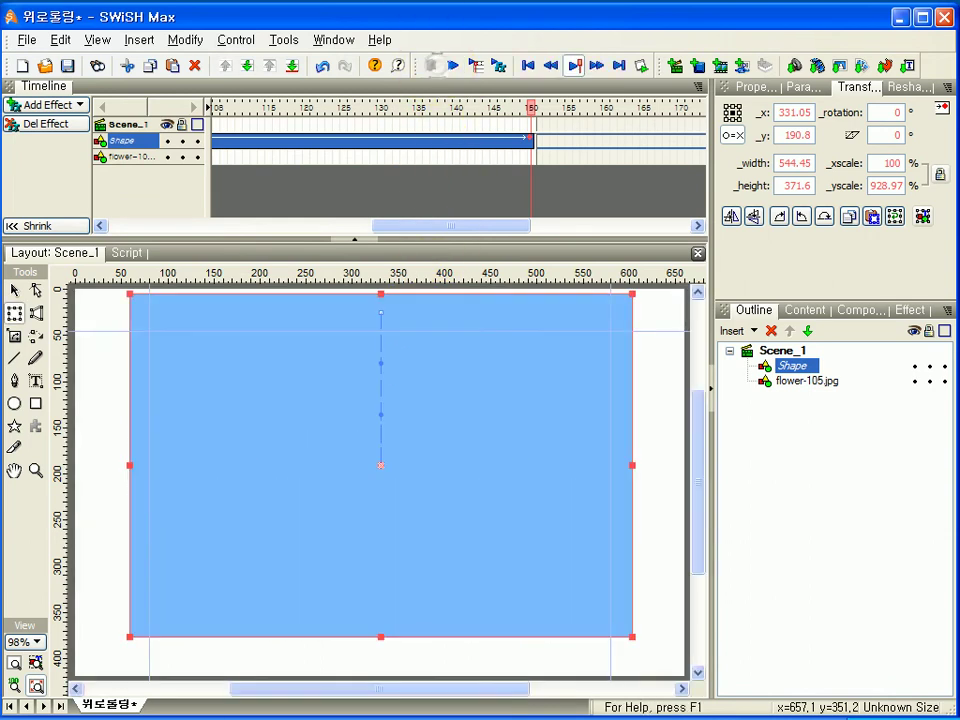
Place the blue shape below flower-105.jpg and group both into a movie clip that uses its bottom object as mask.
{"action": "left_click_drag", "start_coordinate": [803, 371], "coordinate": [805, 389]}
{"action": "left_click", "coordinate": [803, 366], "text": "ctrl"}
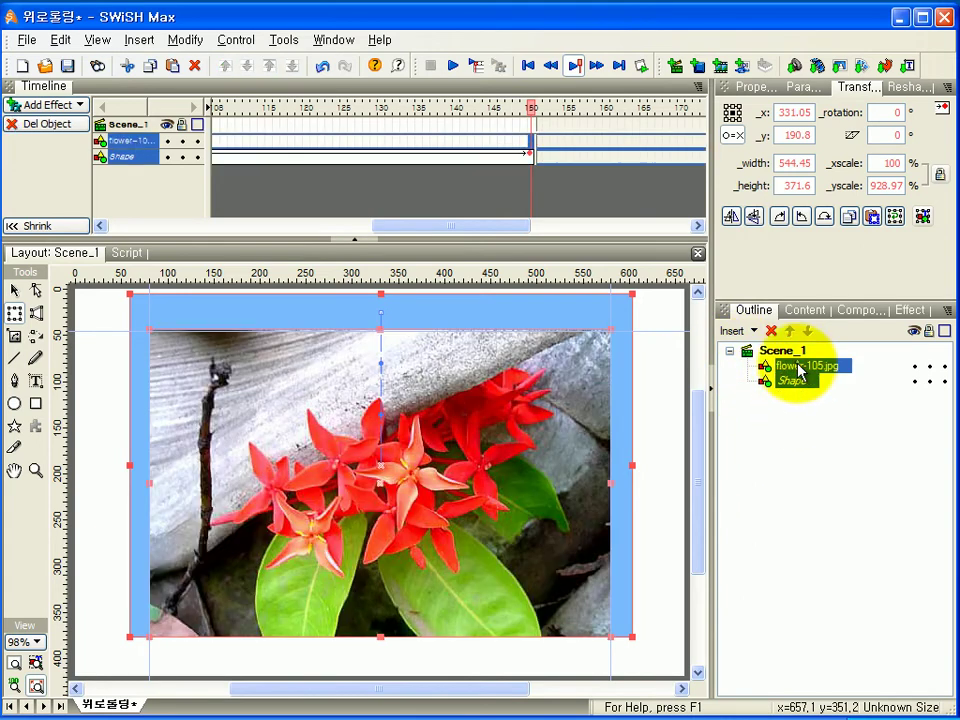
{"action": "right_click", "coordinate": [788, 374]}
{"action": "mouse_move", "coordinate": [797, 494]}
{"action": "left_click", "coordinate": [733, 529]}
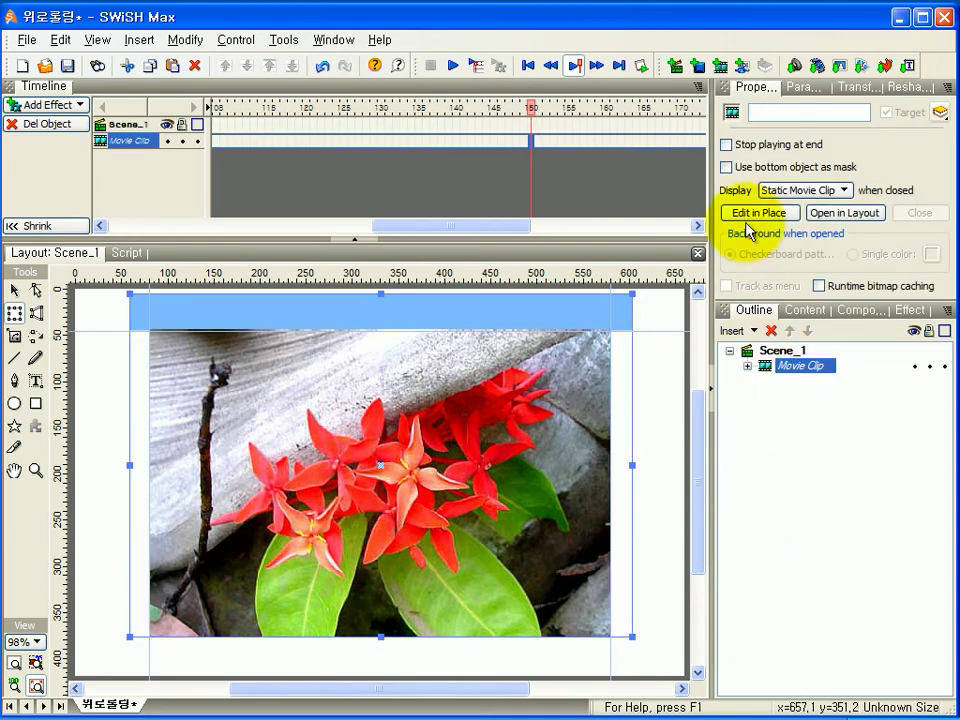
{"action": "left_click", "coordinate": [727, 168]}
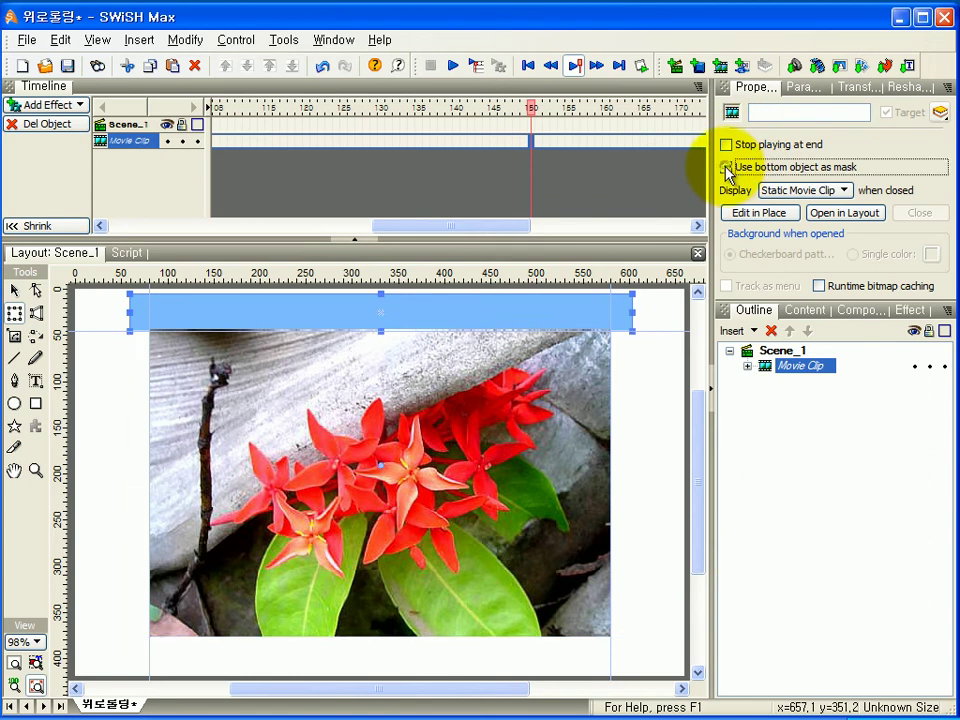
Preview the masked reveal animation and name the movie clip 펼침면.
{"action": "left_click", "coordinate": [453, 65]}
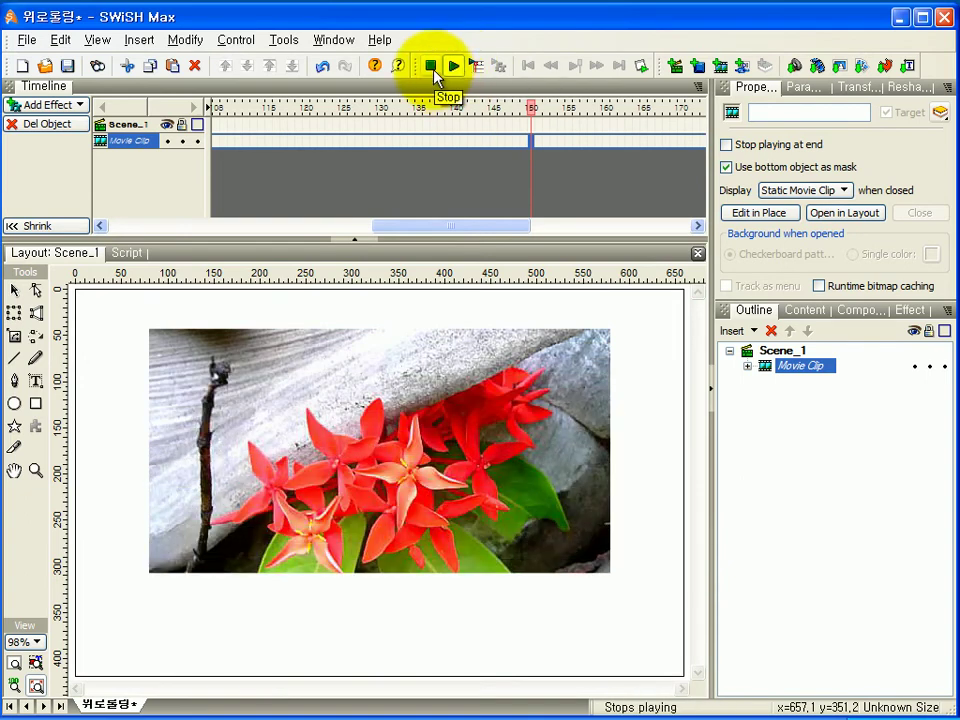
{"action": "left_click", "coordinate": [431, 68]}
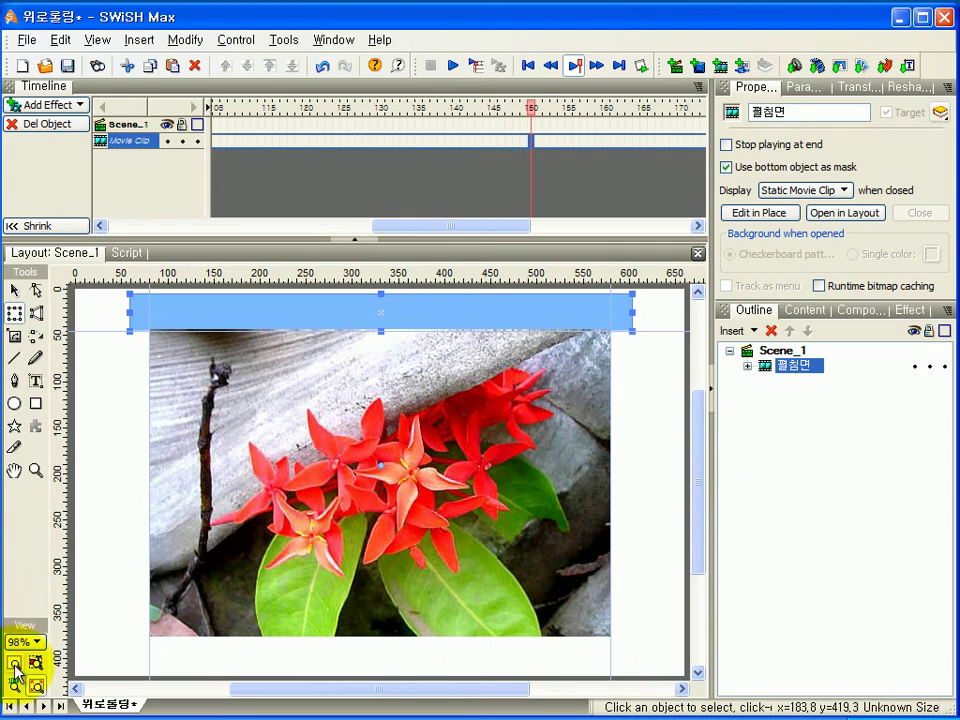
{"action": "left_click", "coordinate": [14, 665]}
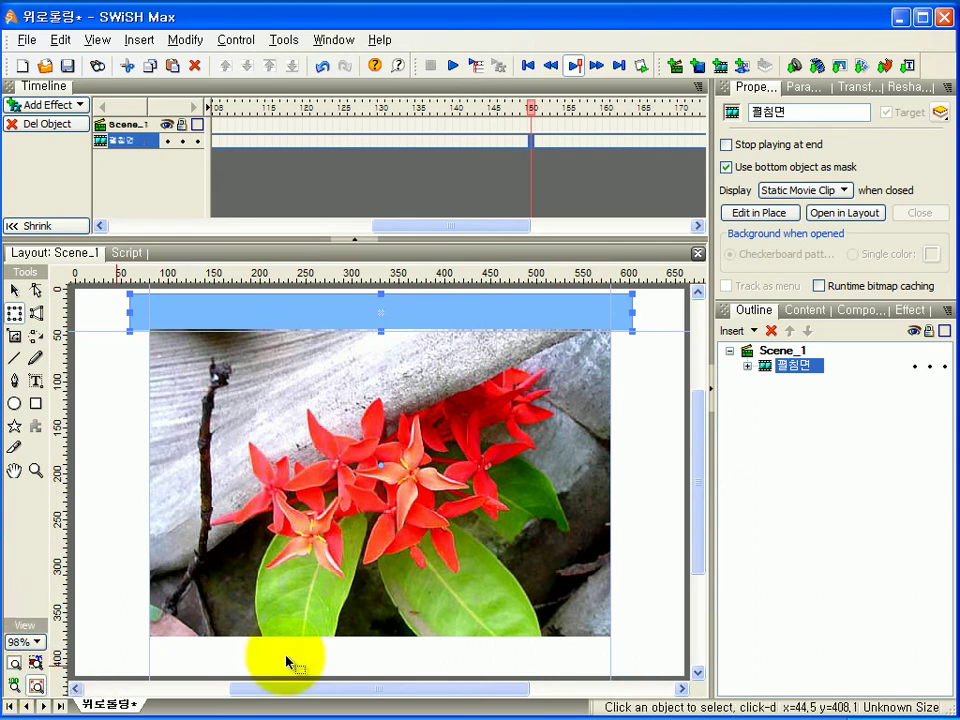
Import flower-105.jpg from the Roll 만들기 folder into the scene again and flip this copy vertically.
{"action": "left_click", "coordinate": [741, 332]}
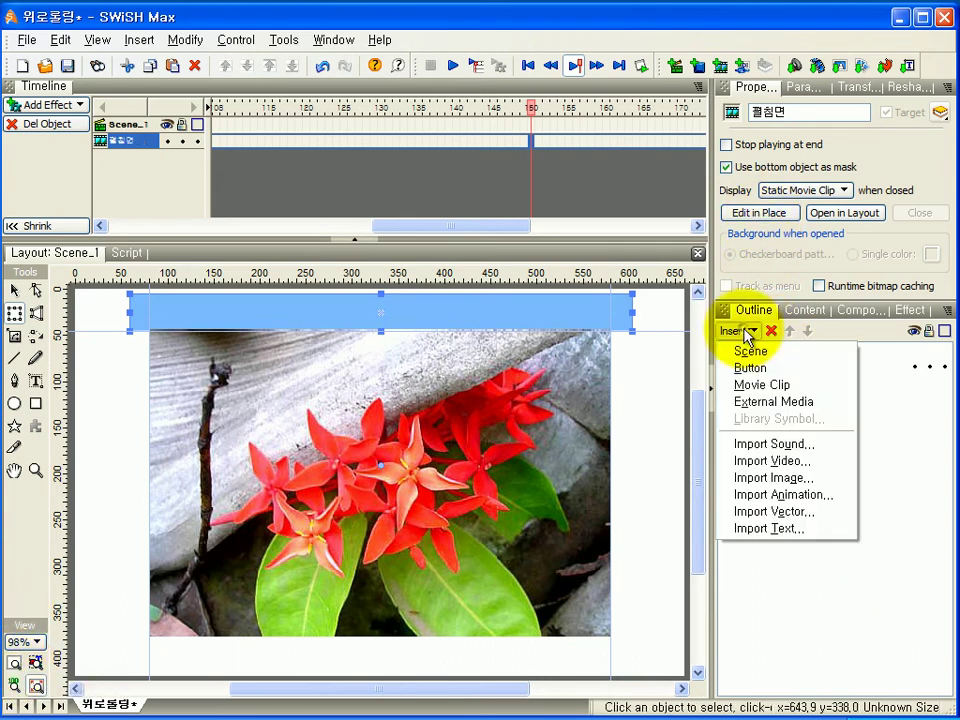
{"action": "left_click", "coordinate": [754, 477]}
{"action": "left_click_drag", "start_coordinate": [564, 230], "coordinate": [568, 375]}
{"action": "left_click", "coordinate": [422, 332]}
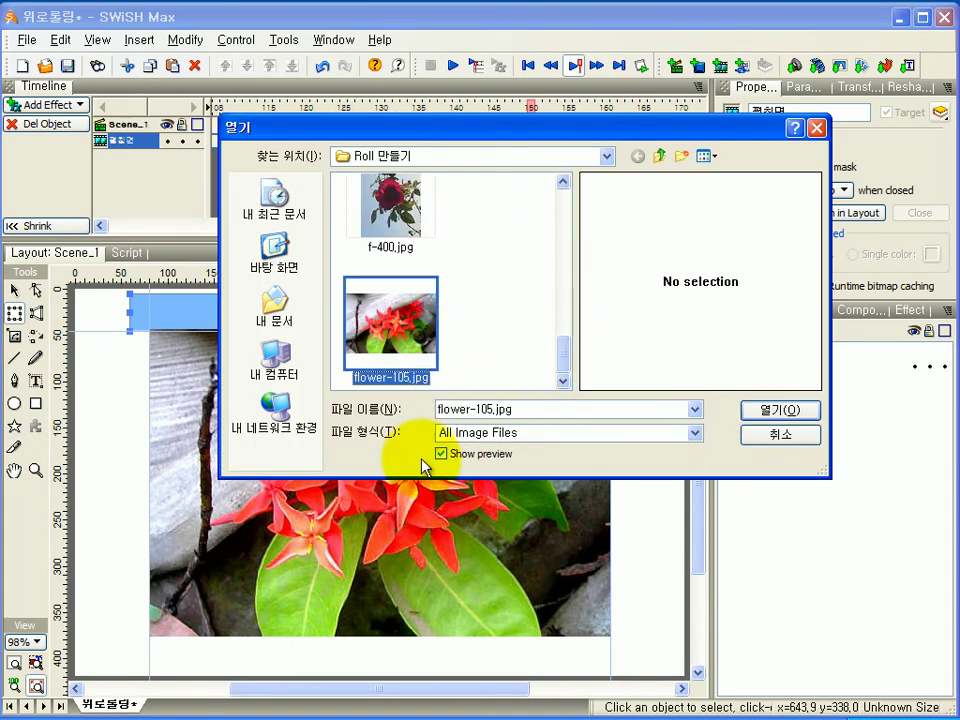
{"action": "left_click", "coordinate": [806, 418]}
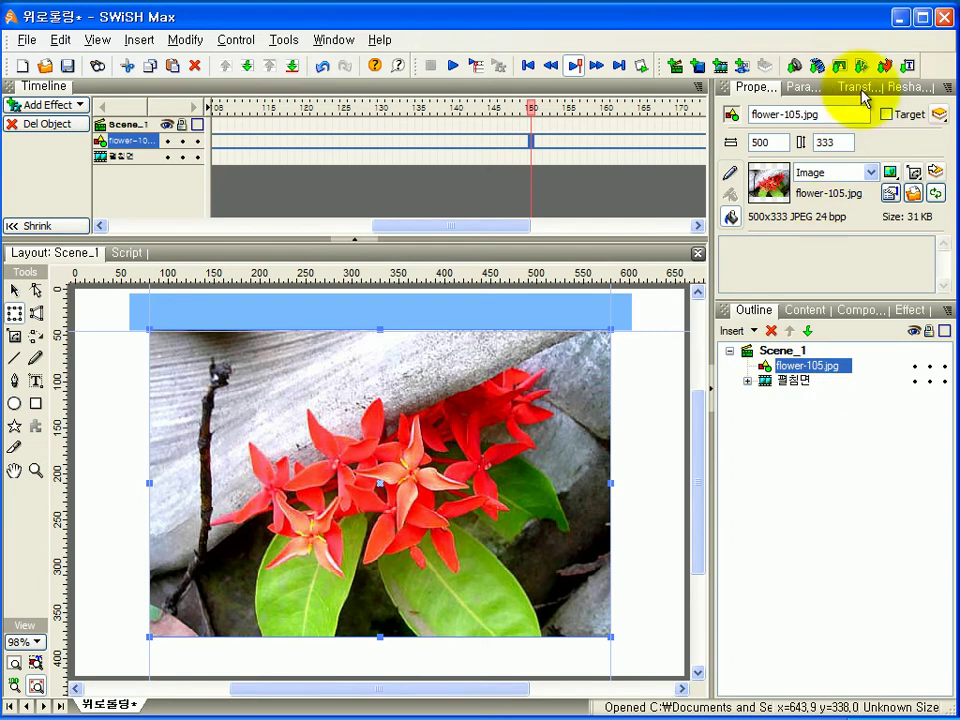
{"action": "left_click", "coordinate": [914, 88]}
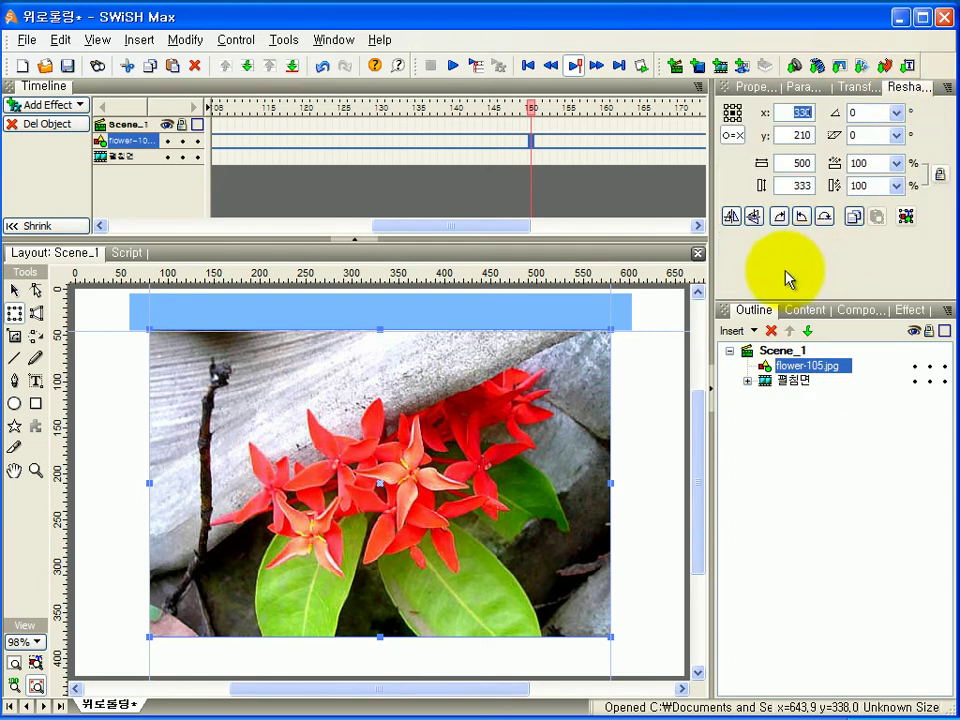
{"action": "left_click", "coordinate": [754, 217]}
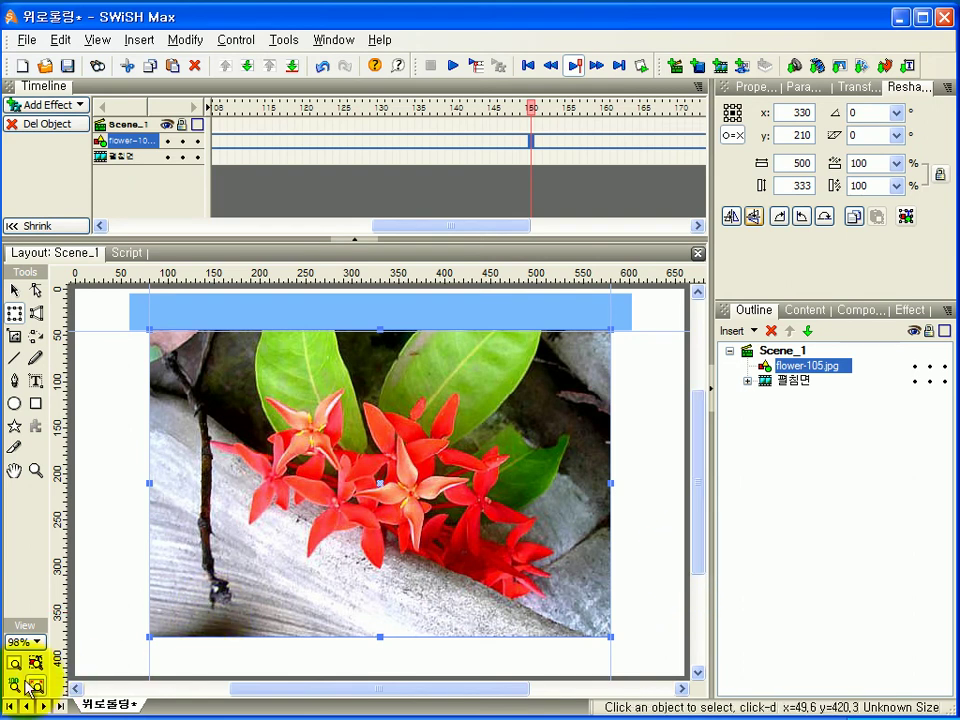
Move the flipped image straight up so its lower edge meets the upper guide, at x 330 and y -121.5.
{"action": "left_click", "coordinate": [36, 642]}
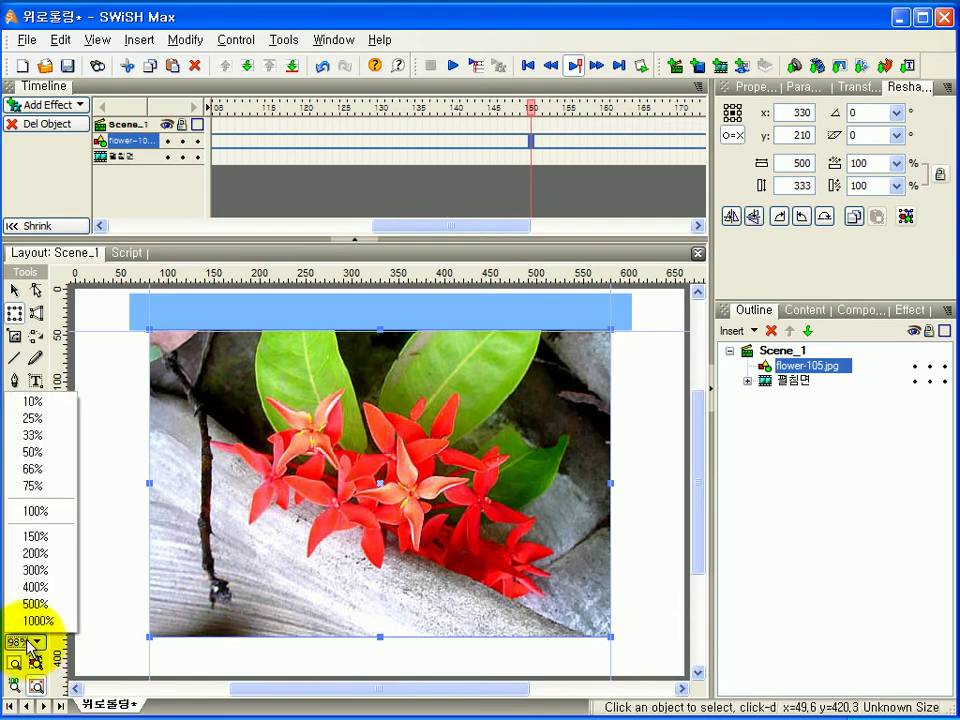
{"action": "left_click", "coordinate": [30, 452]}
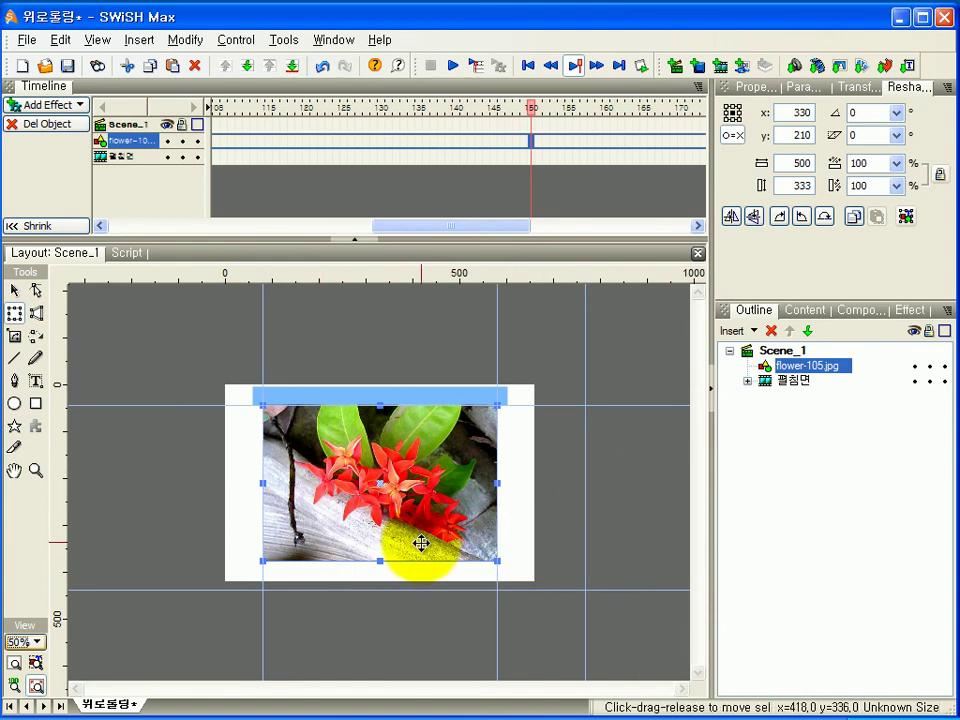
{"action": "left_click_drag", "start_coordinate": [420, 545], "coordinate": [413, 390]}
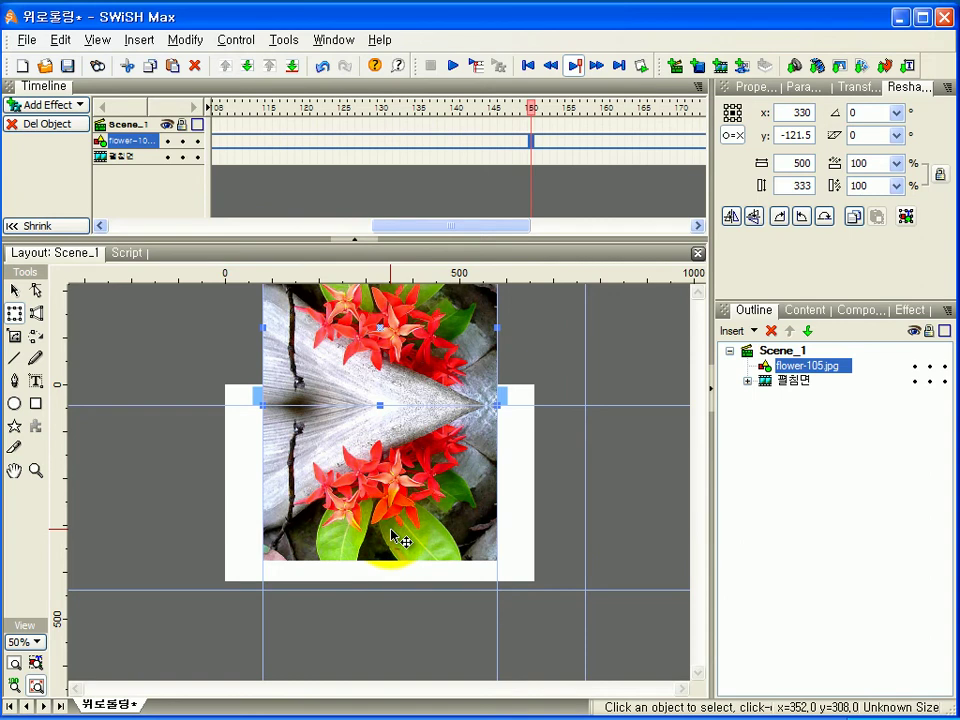
{"action": "left_click", "coordinate": [42, 408]}
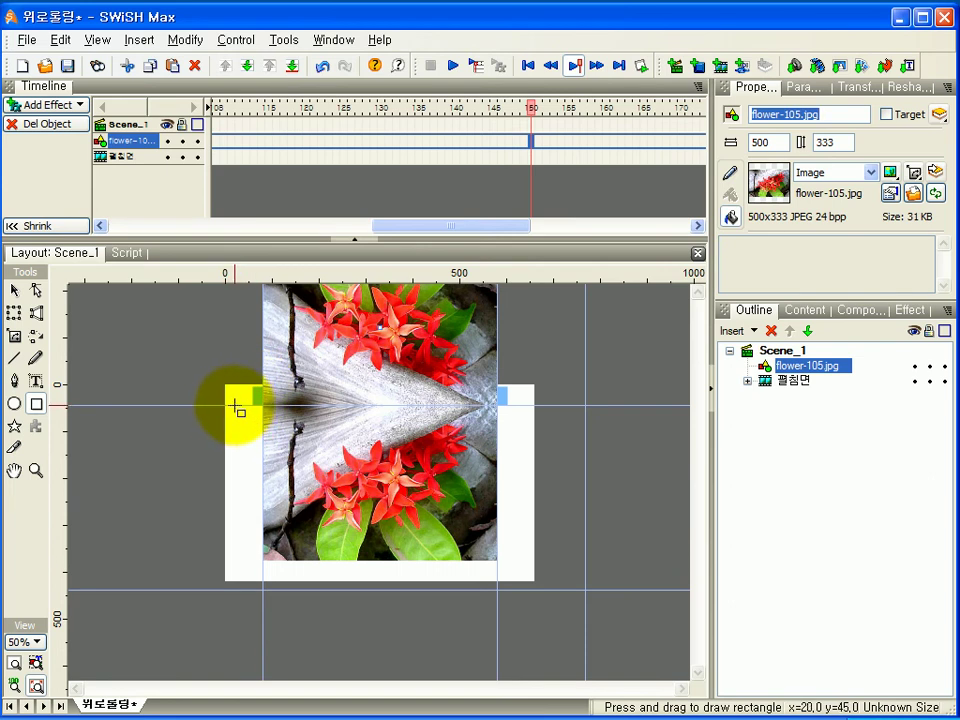
{"action": "left_click_drag", "start_coordinate": [237, 405], "coordinate": [517, 392]}
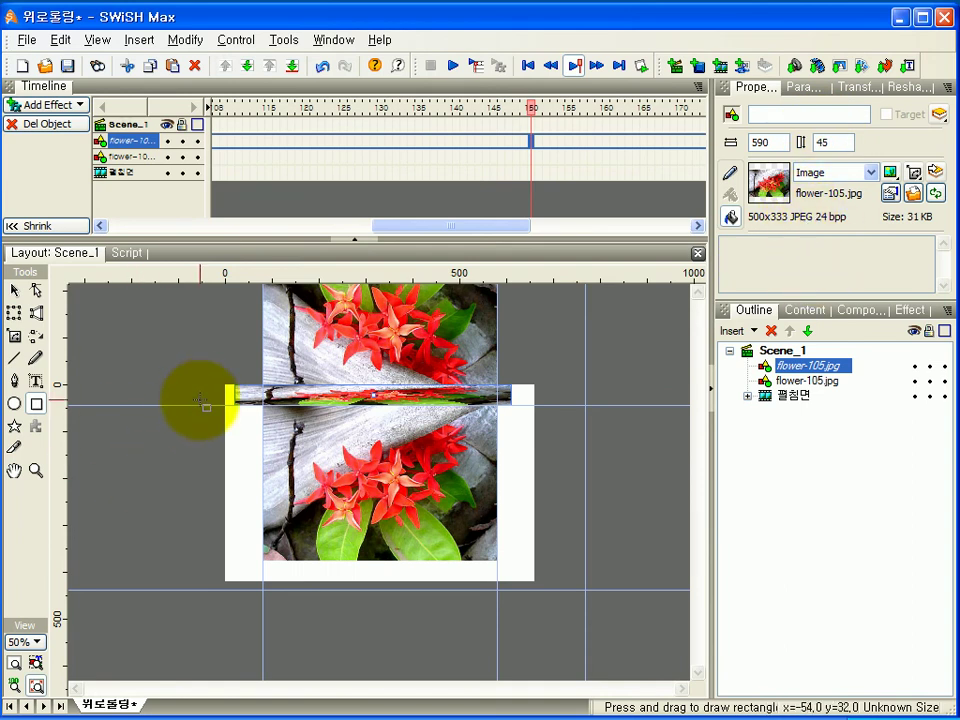
{"action": "left_click", "coordinate": [871, 172]}
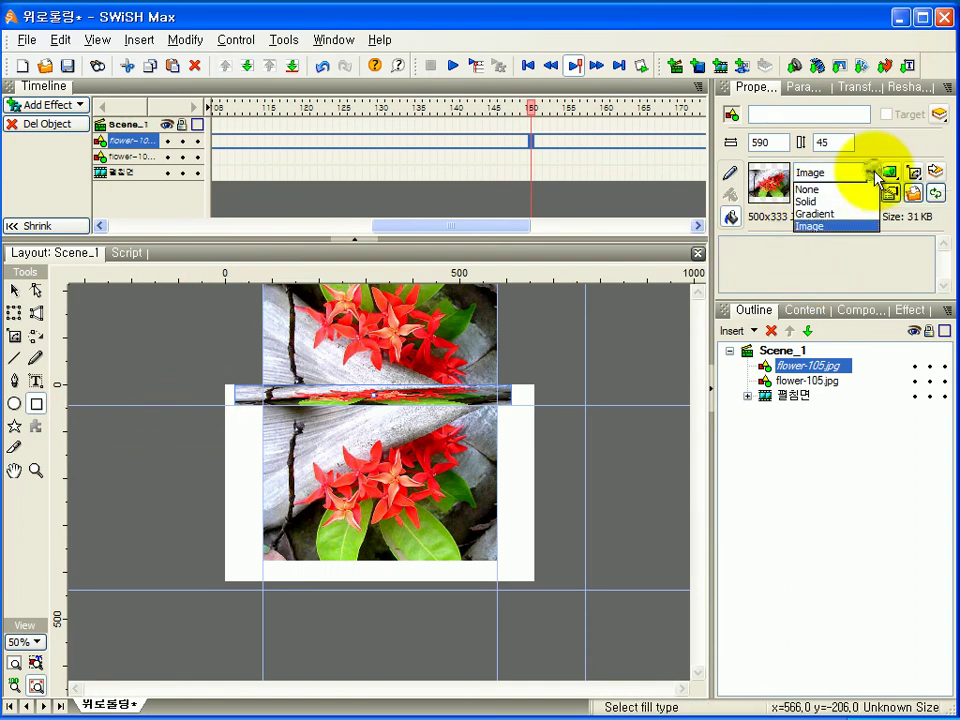
{"action": "left_click", "coordinate": [812, 201]}
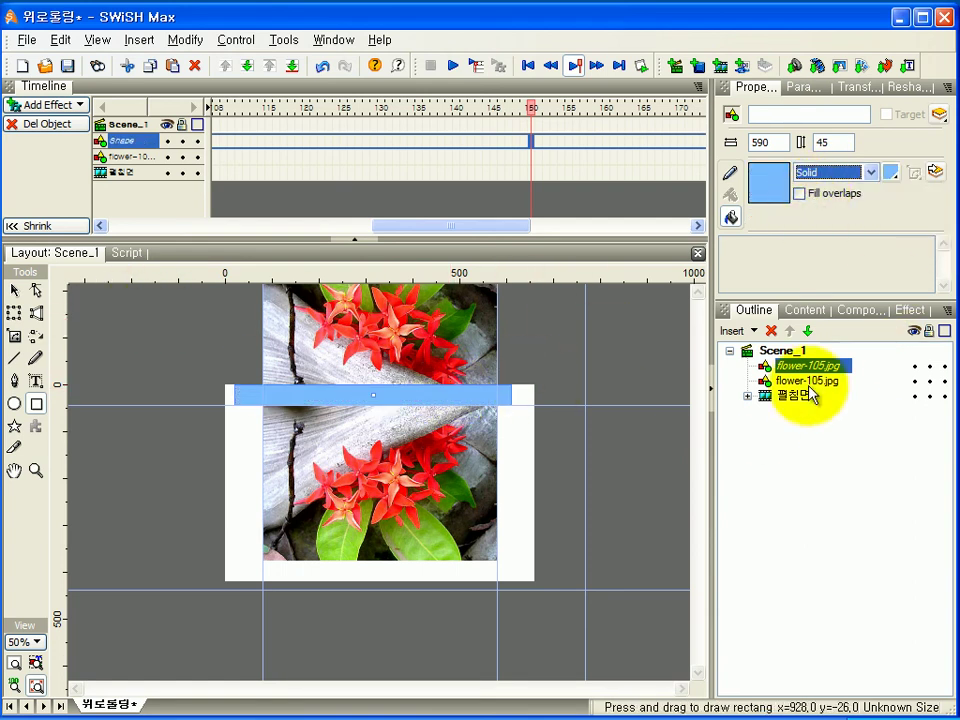
{"action": "left_click", "coordinate": [770, 331]}
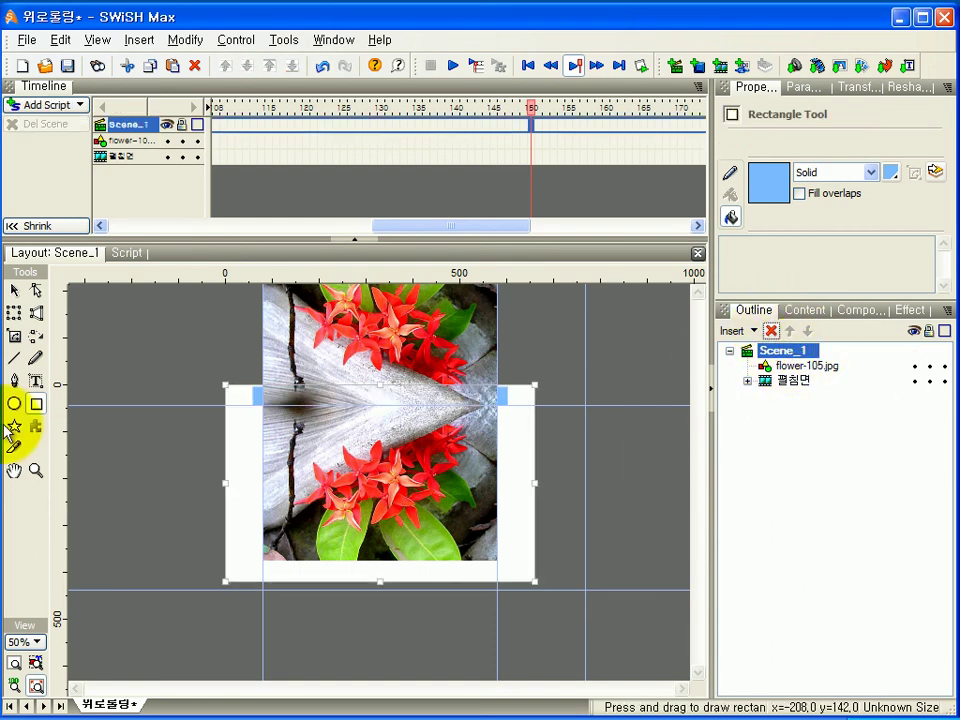
Draw a solid blue rectangle, 590 by 45, across the stage from its upper edge to the upper guide.
{"action": "left_click", "coordinate": [785, 366]}
{"action": "left_click", "coordinate": [776, 351]}
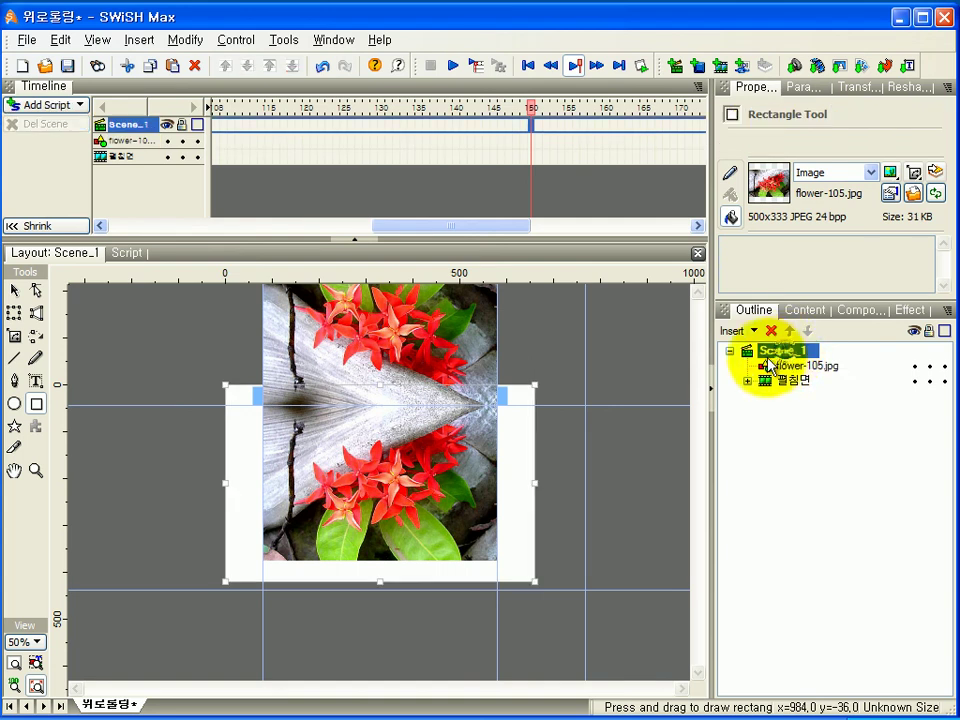
{"action": "left_click", "coordinate": [867, 172]}
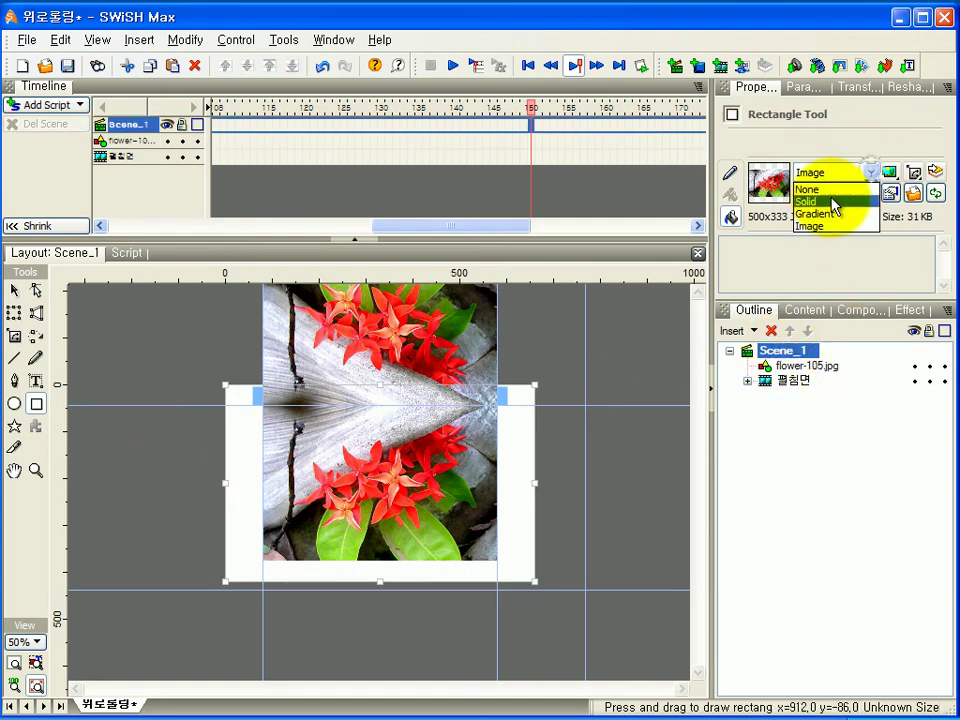
{"action": "left_click", "coordinate": [838, 200]}
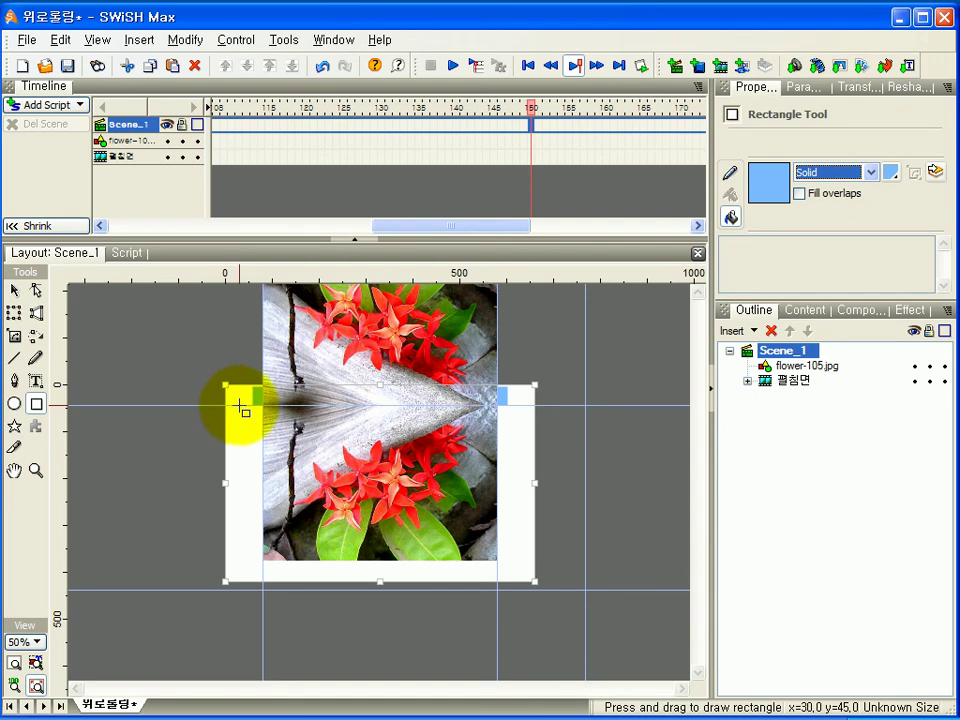
{"action": "left_click_drag", "start_coordinate": [240, 405], "coordinate": [520, 388]}
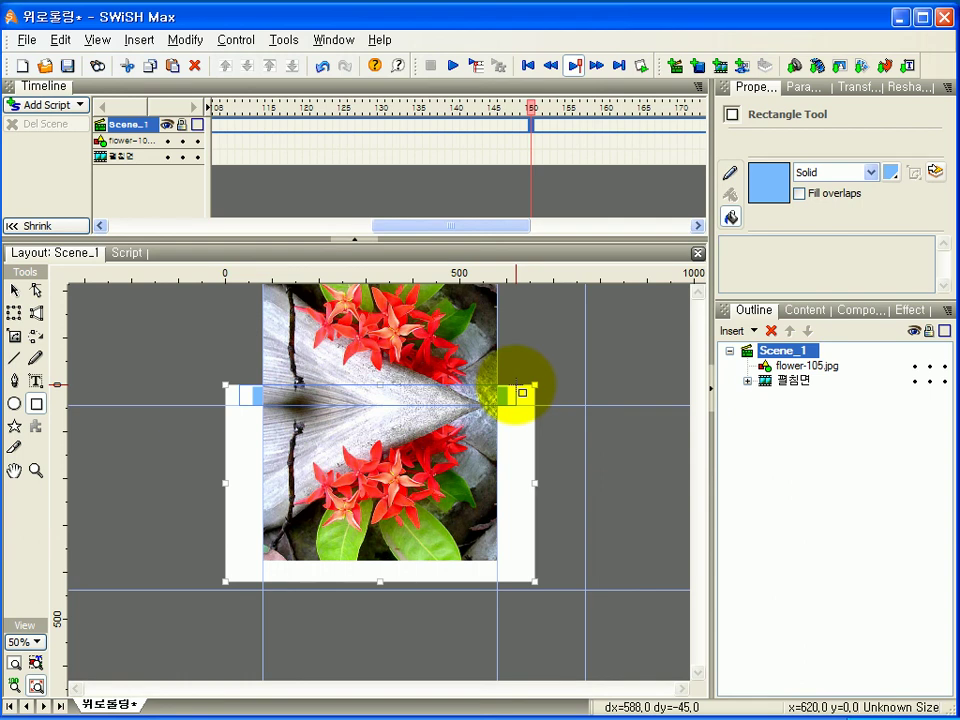
{"action": "left_click_drag", "start_coordinate": [517, 386], "coordinate": [517, 386]}
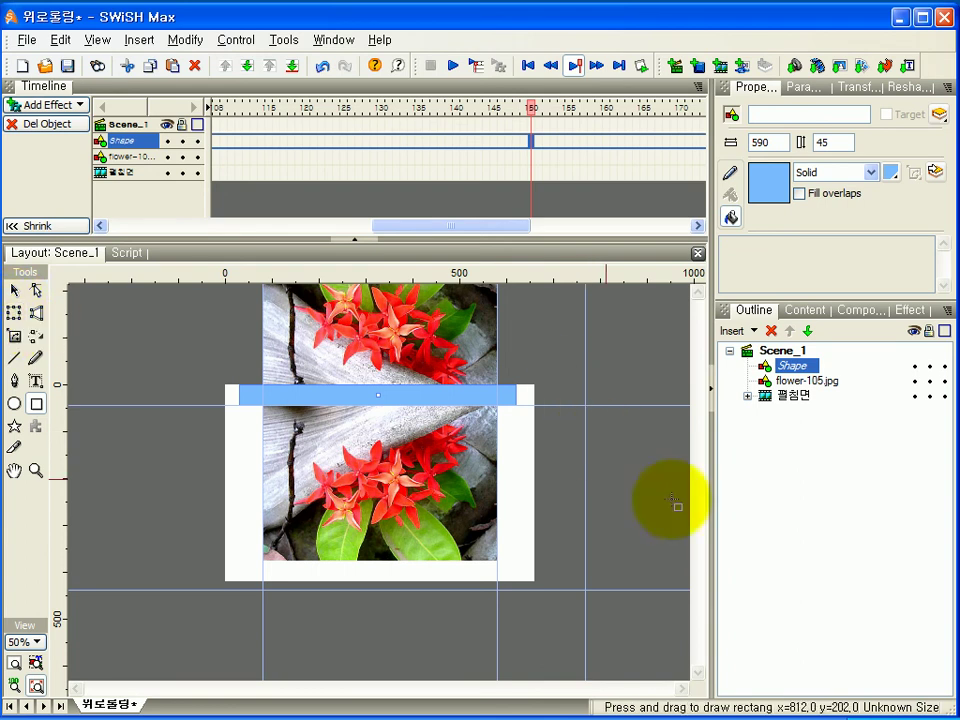
Add a move ending at frame 150 to the flipped flower-105.jpg, bringing the image straight down to x 330, y 540.5.
{"action": "left_click", "coordinate": [793, 385]}
{"action": "left_click", "coordinate": [531, 157]}
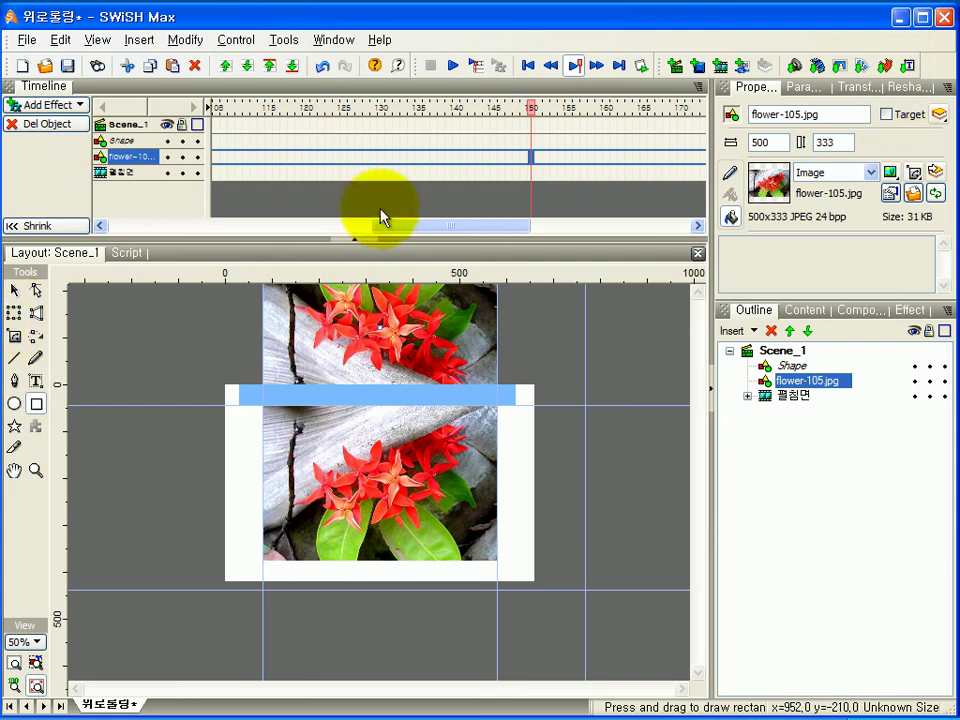
{"action": "left_click", "coordinate": [14, 314]}
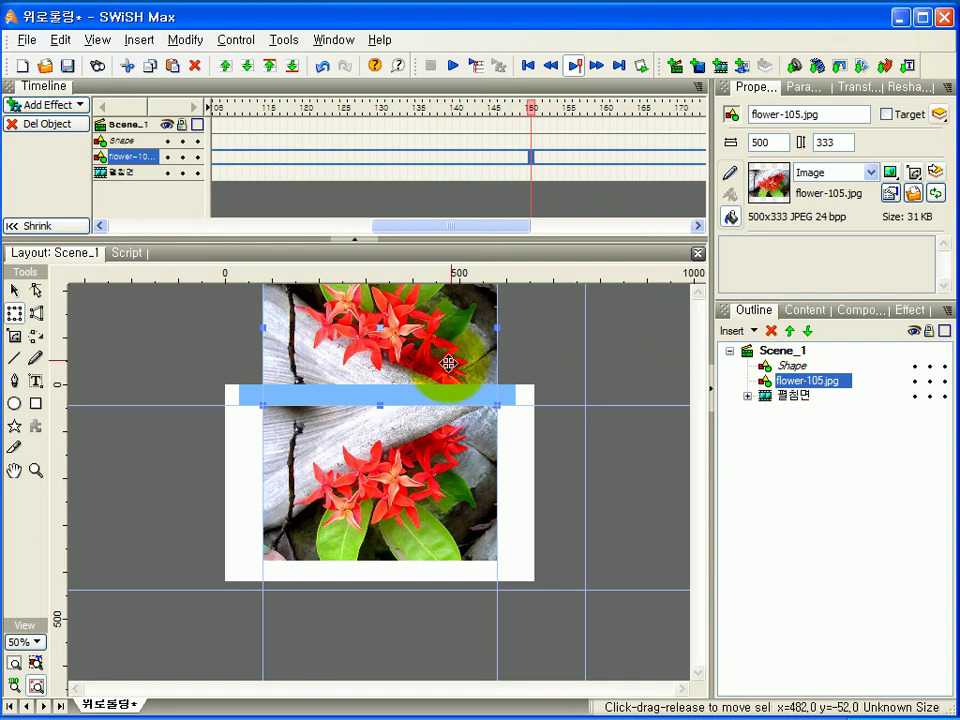
{"action": "left_click", "coordinate": [860, 87]}
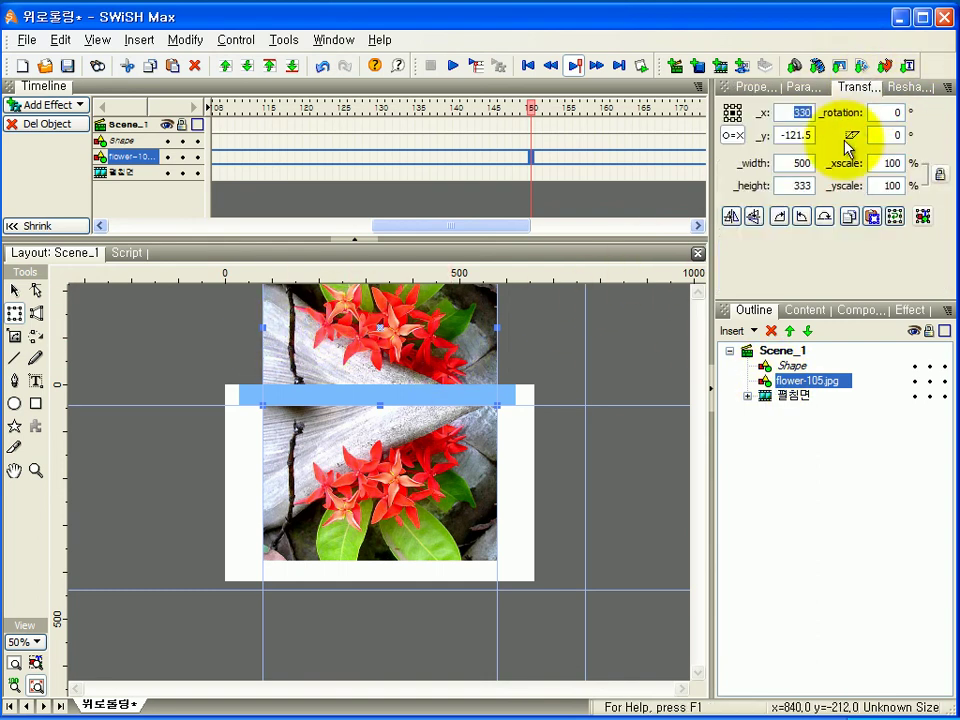
{"action": "left_click", "coordinate": [732, 136]}
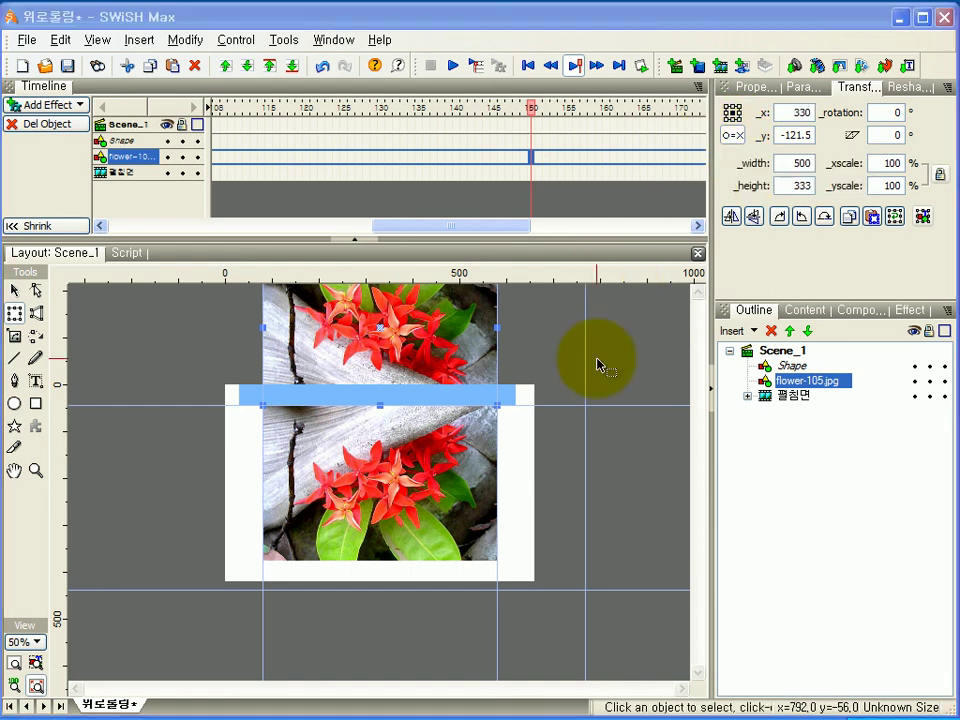
{"action": "left_click", "coordinate": [532, 160]}
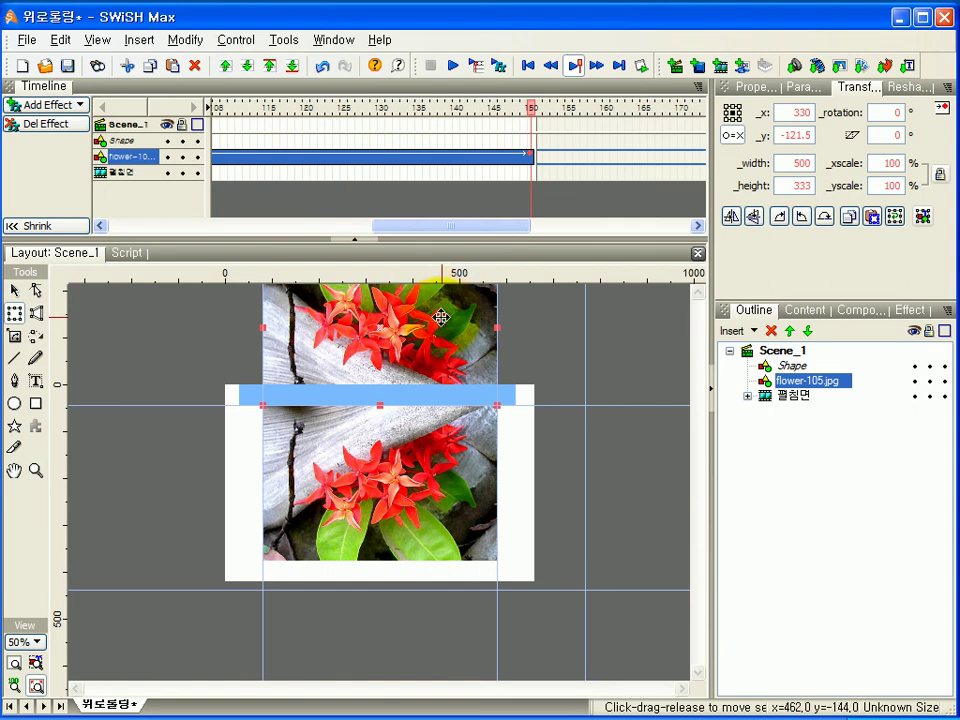
{"action": "left_click_drag", "start_coordinate": [424, 297], "coordinate": [423, 607]}
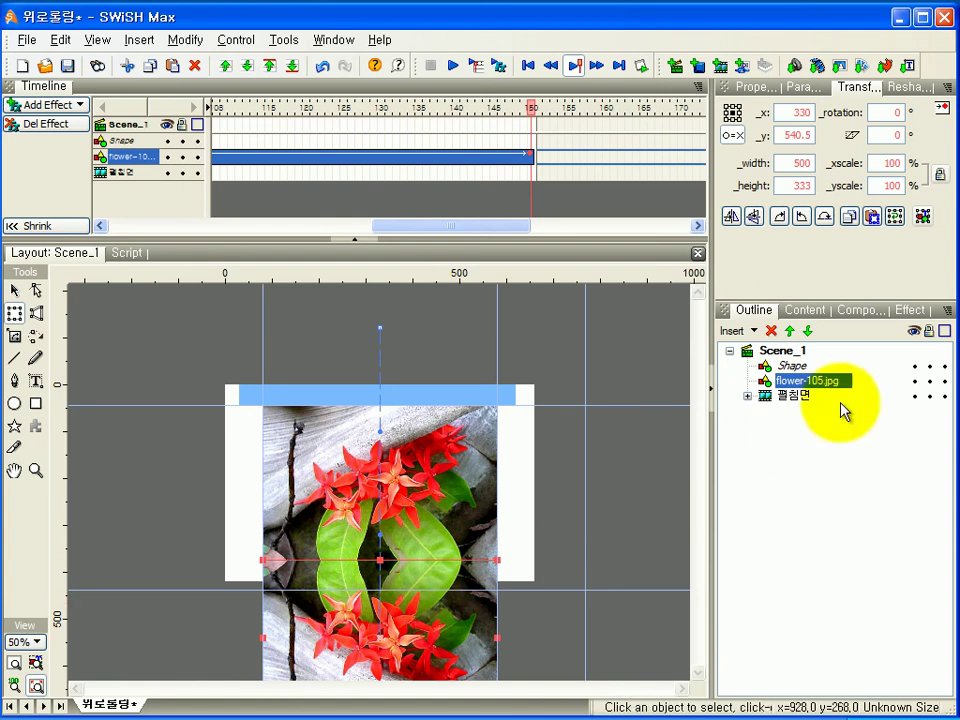
Add a move ending at frame 150 to the blue bar, taking it straight down to the unflipped picture's lower edge, about y 352.55.
{"action": "left_click", "coordinate": [790, 366]}
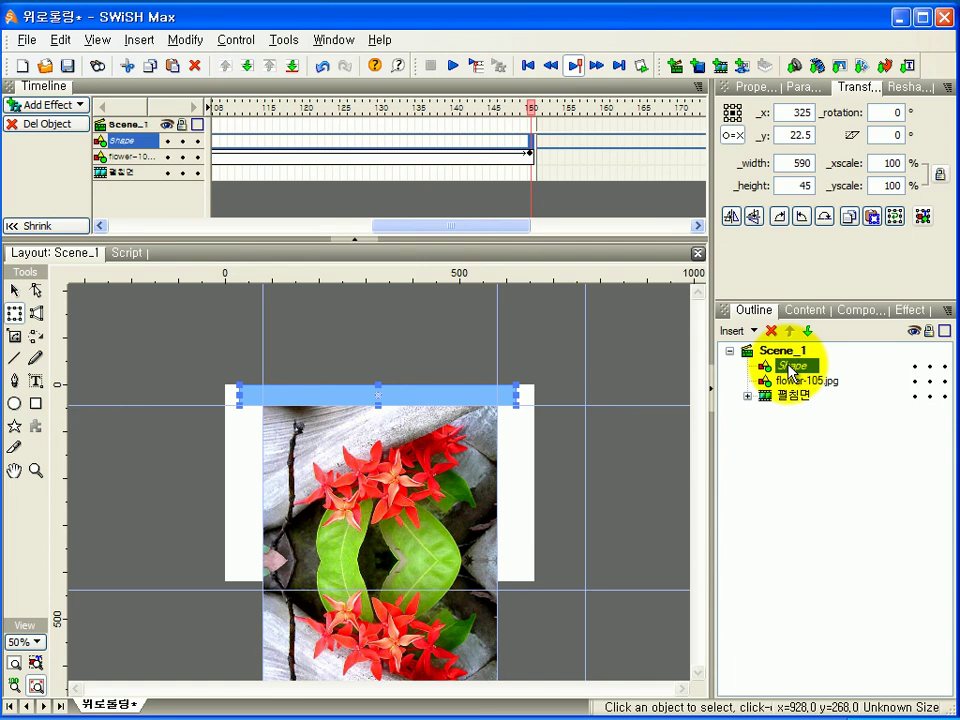
{"action": "left_click", "coordinate": [531, 141]}
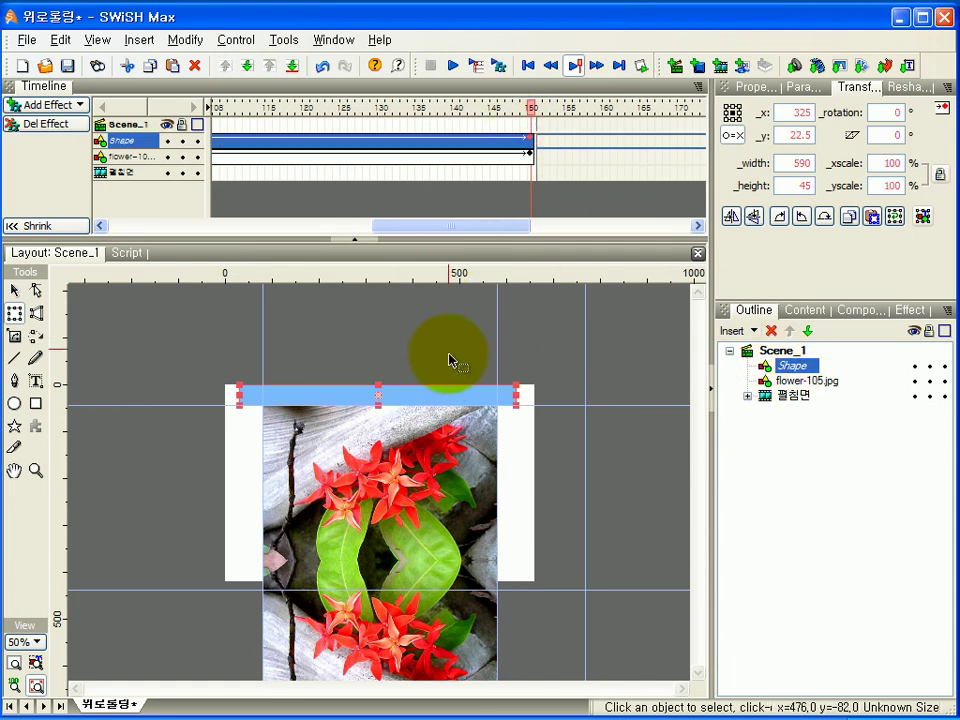
{"action": "left_click_drag", "start_coordinate": [435, 392], "coordinate": [430, 542]}
{"action": "left_click_drag", "start_coordinate": [430, 548], "coordinate": [426, 550]}
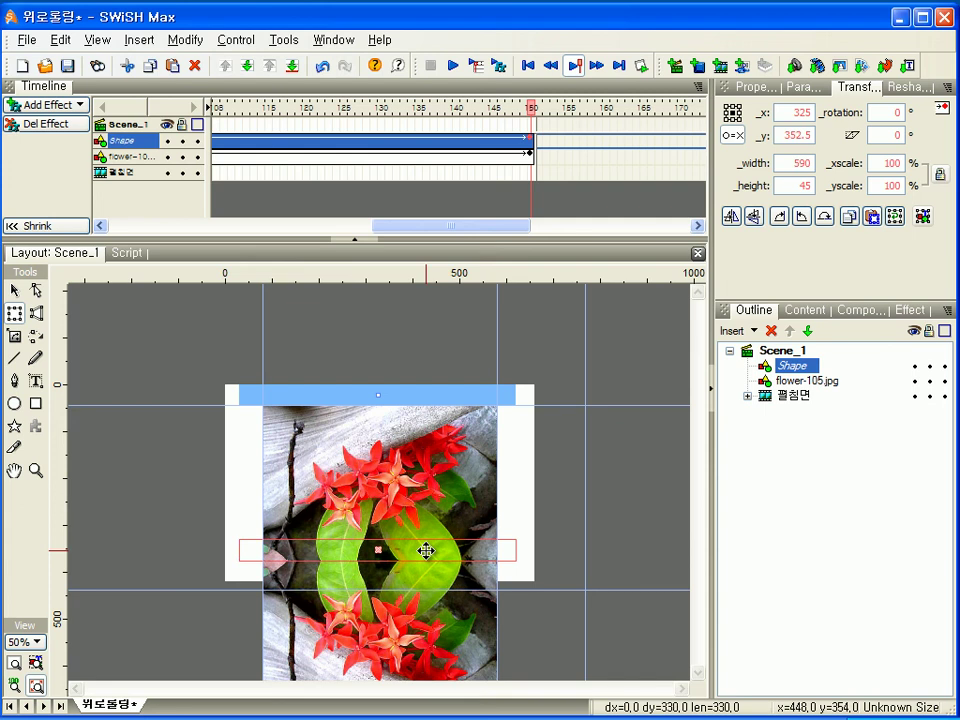
{"action": "left_click_drag", "start_coordinate": [426, 550], "coordinate": [425, 549]}
{"action": "left_click", "coordinate": [30, 642]}
{"action": "left_click", "coordinate": [33, 685]}
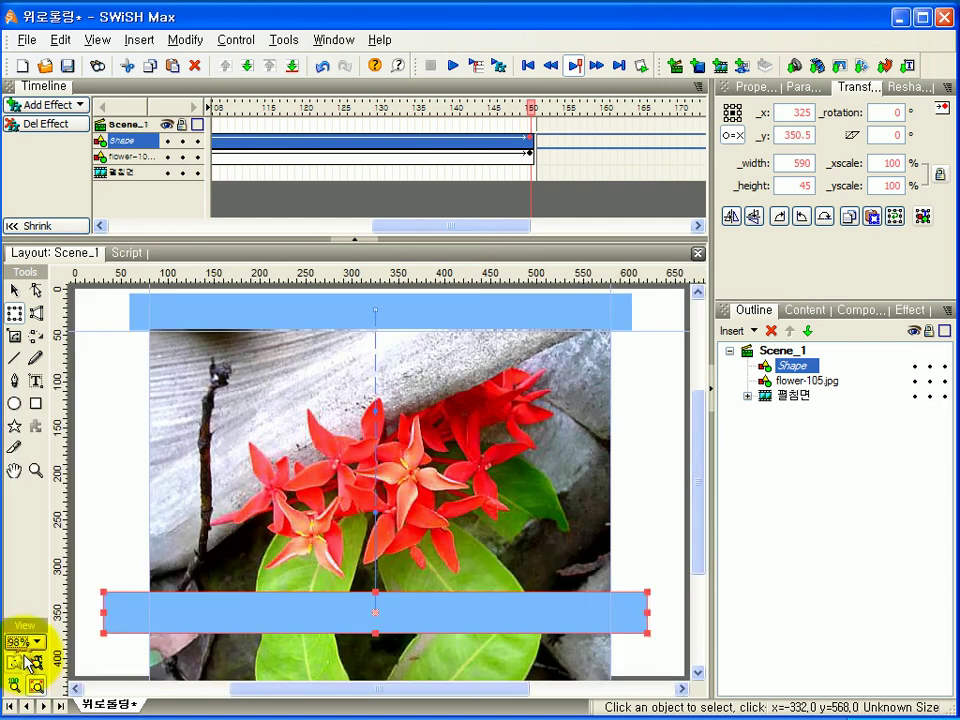
{"action": "scroll", "coordinate": [697, 562], "scroll_direction": "down", "scroll_amount": 2}
{"action": "left_click_drag", "start_coordinate": [523, 561], "coordinate": [518, 526]}
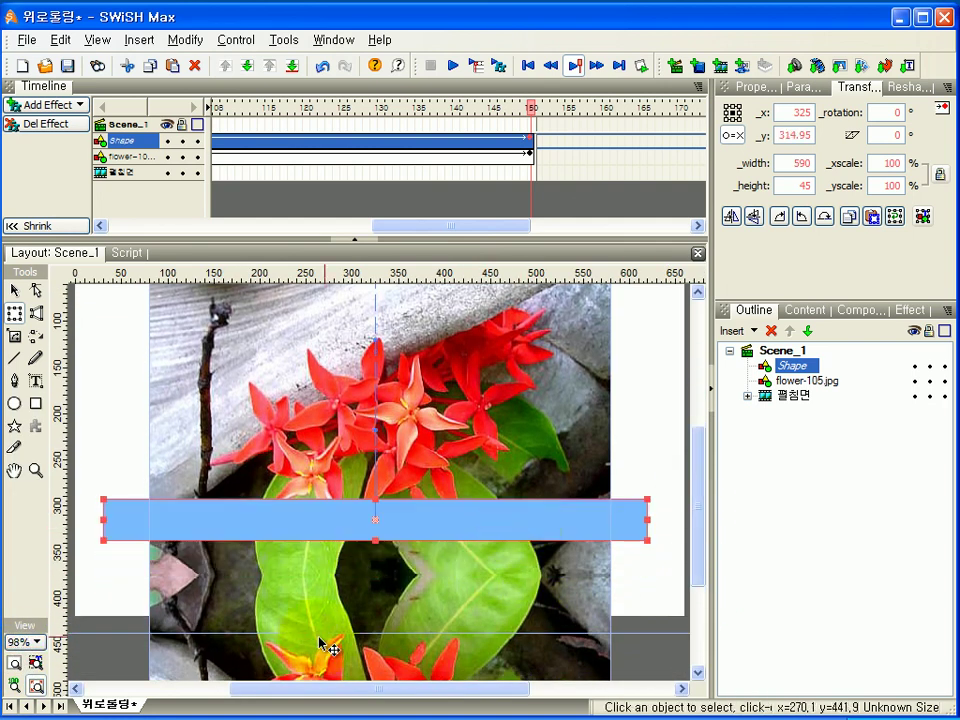
{"action": "left_click_drag", "start_coordinate": [283, 528], "coordinate": [283, 564]}
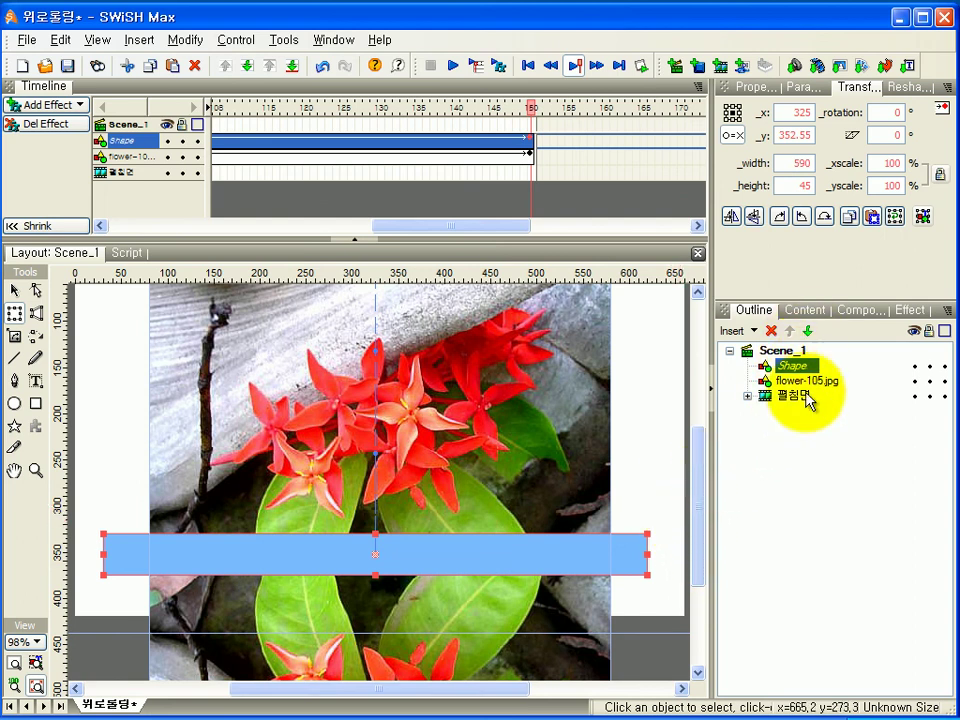
Place the blue bar below flower-105.jpg in the object order and group both as a movie clip.
{"action": "left_click_drag", "start_coordinate": [804, 373], "coordinate": [800, 378]}
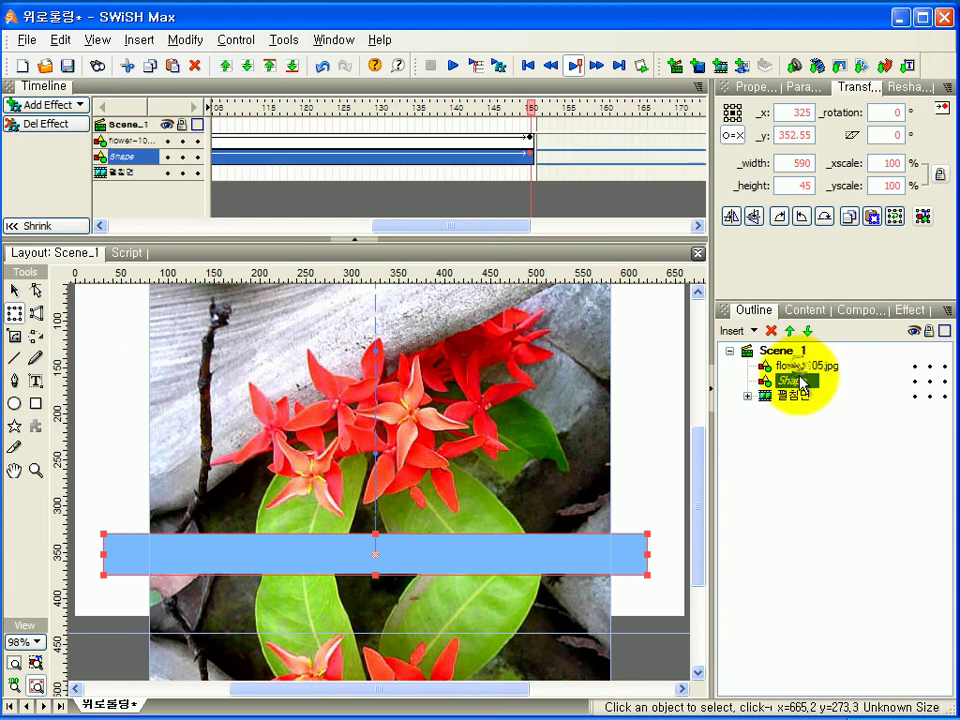
{"action": "left_click", "coordinate": [800, 368], "text": "shift"}
{"action": "right_click", "coordinate": [800, 370]}
{"action": "mouse_move", "coordinate": [812, 489]}
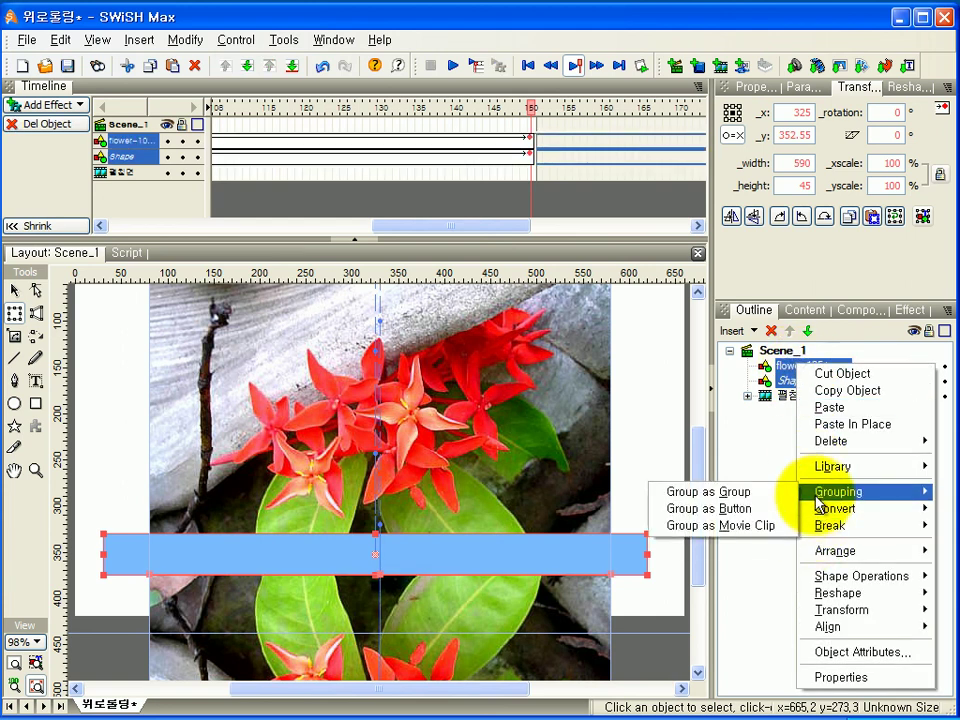
{"action": "left_click", "coordinate": [730, 526]}
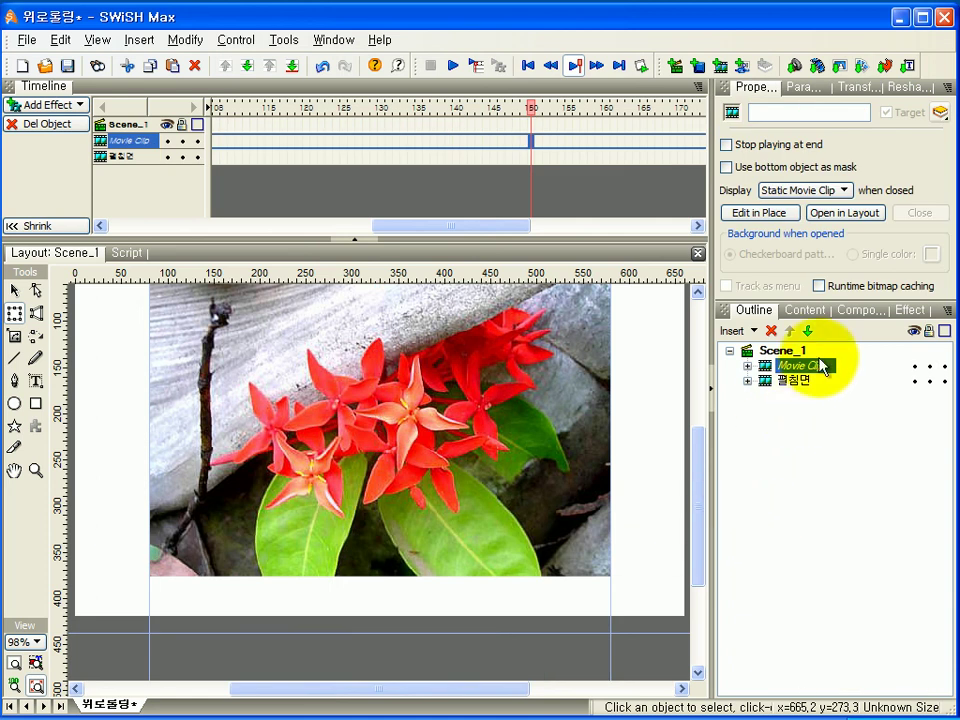
Name the new movie clip 펼침봉 and make it use its bottom object as mask.
{"action": "left_click", "coordinate": [793, 112]}
{"action": "type", "text": "꽃지"}
{"action": "type", "text": "봉"}
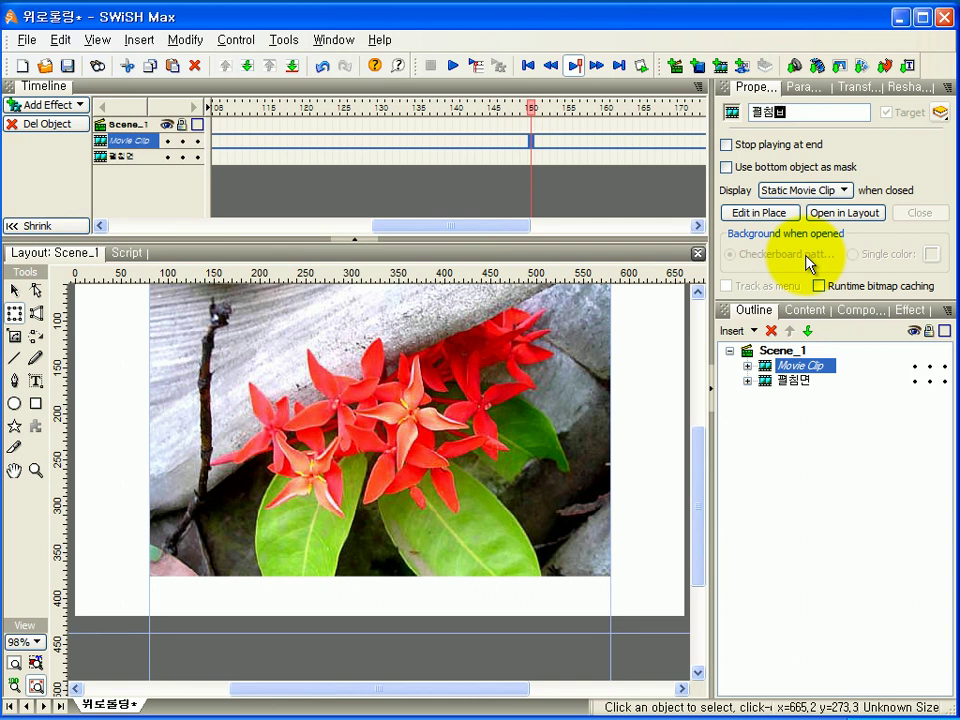
{"action": "key", "text": "Return"}
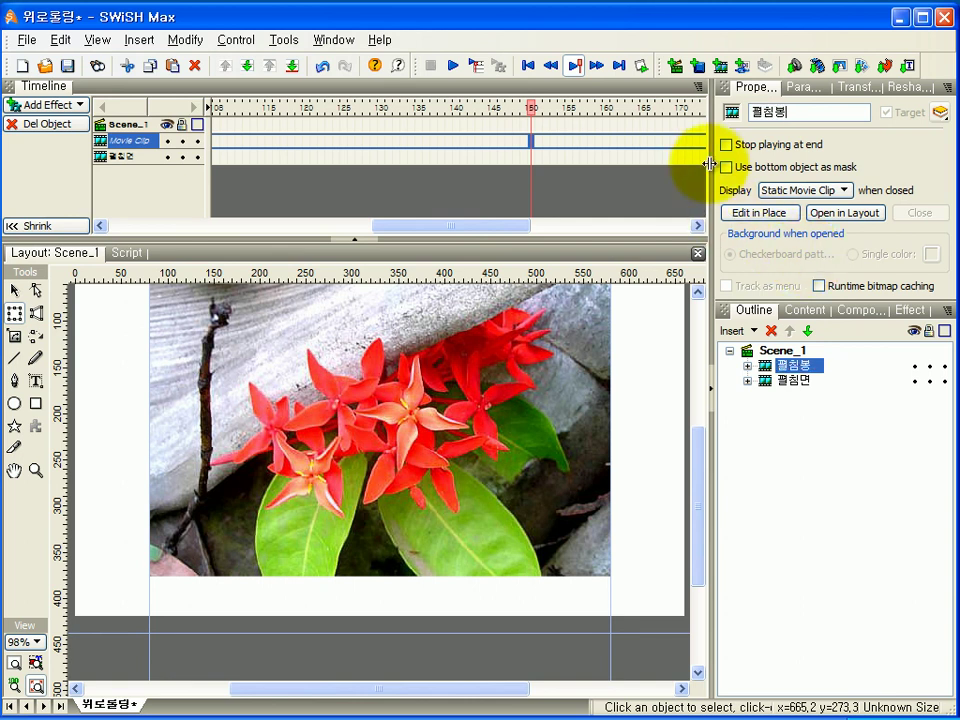
{"action": "left_click", "coordinate": [727, 167]}
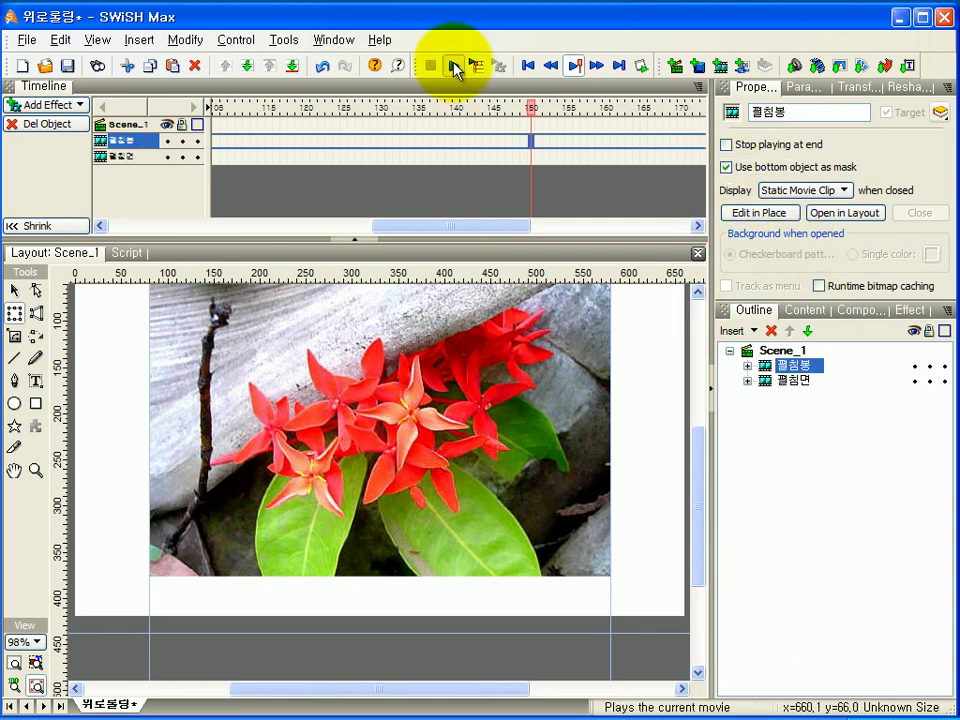
Preview the unrolling animation with the whole upper part of the stage in view.
{"action": "left_click", "coordinate": [453, 66]}
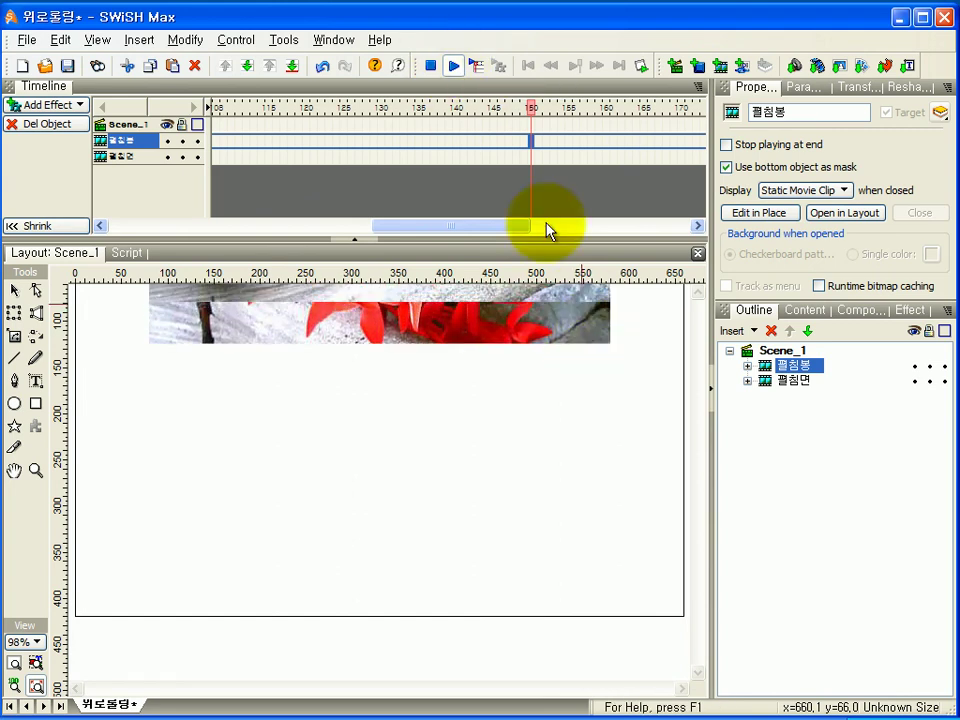
{"action": "left_click", "coordinate": [431, 67]}
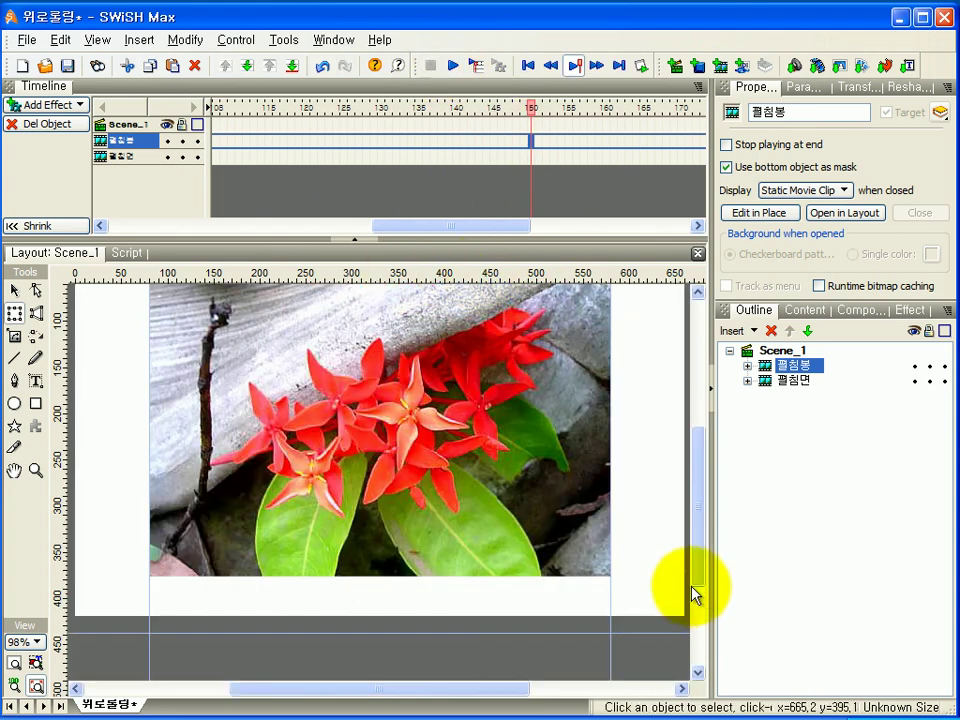
{"action": "left_click_drag", "start_coordinate": [699, 574], "coordinate": [695, 552]}
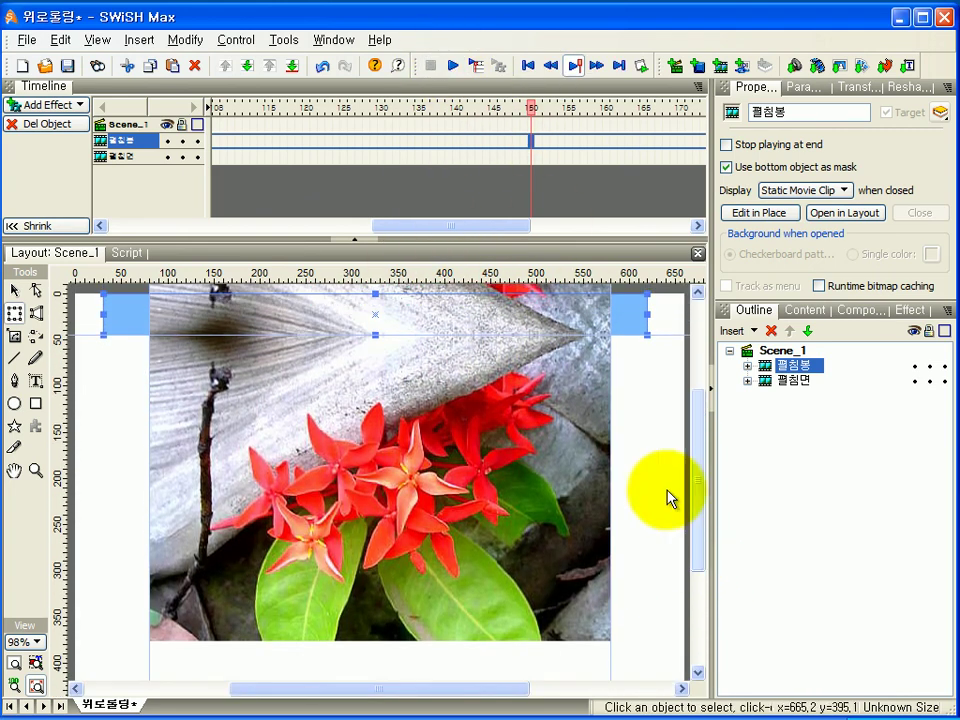
{"action": "left_click", "coordinate": [453, 66]}
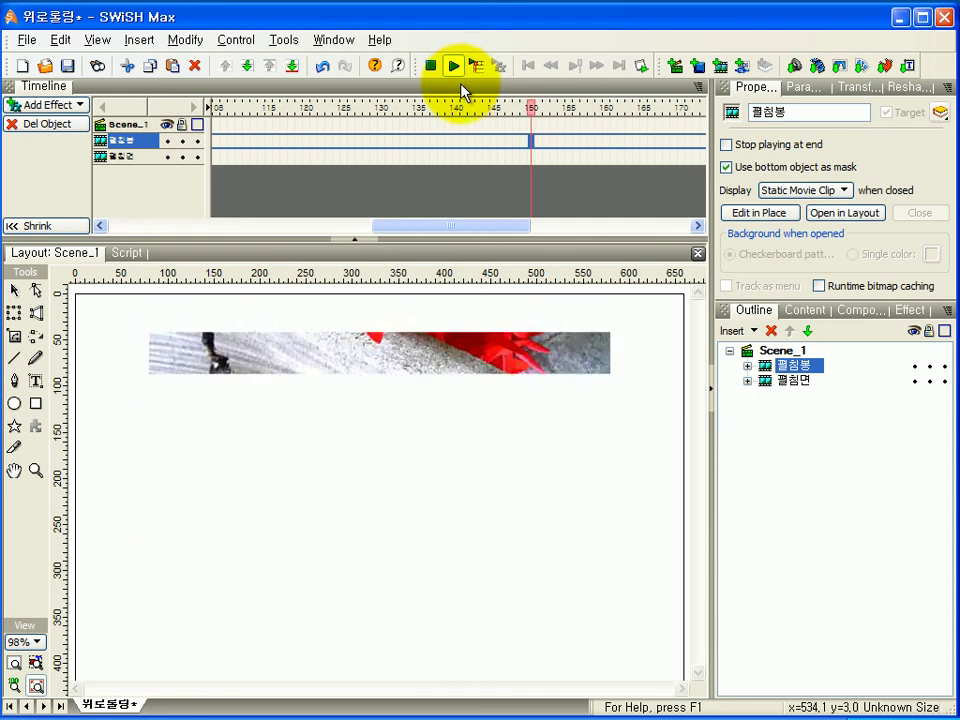
{"action": "left_click", "coordinate": [436, 66]}
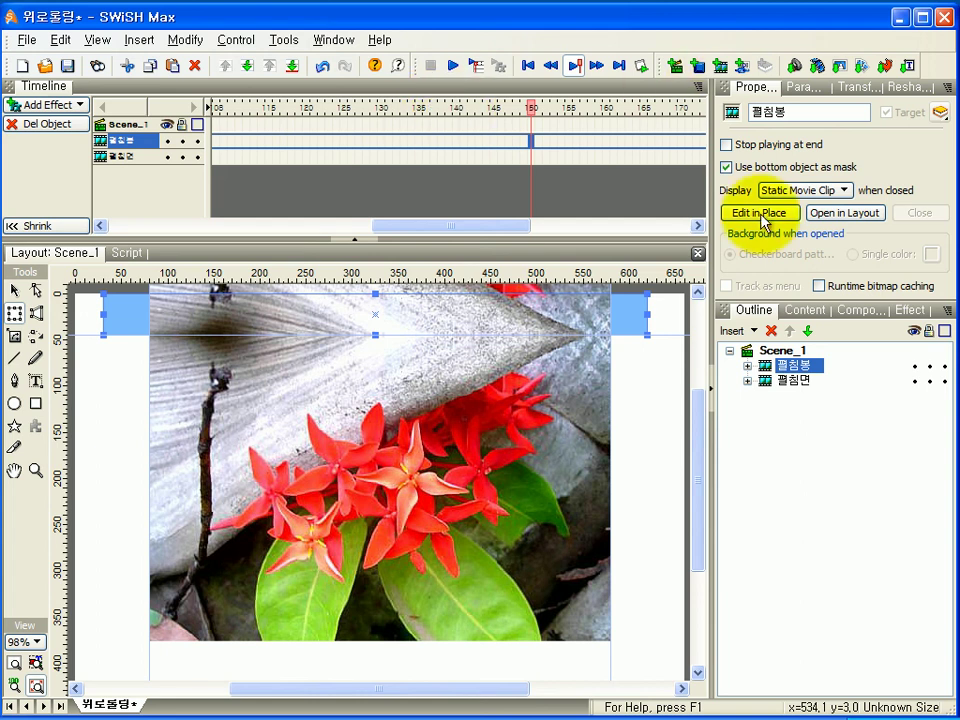
Group 펼침봉 and 펼침면 together as a movie clip and name it 펼침롤.
{"action": "left_click", "coordinate": [793, 382], "text": "shift"}
{"action": "right_click", "coordinate": [792, 381]}
{"action": "mouse_move", "coordinate": [826, 535]}
{"action": "left_click", "coordinate": [775, 566]}
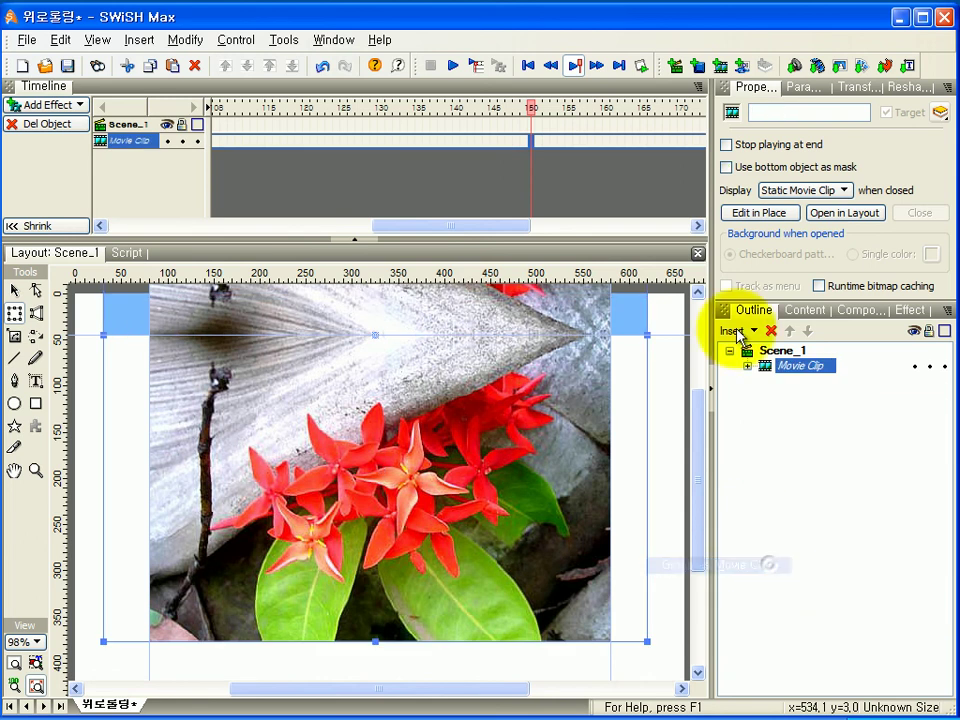
{"action": "left_click", "coordinate": [793, 112]}
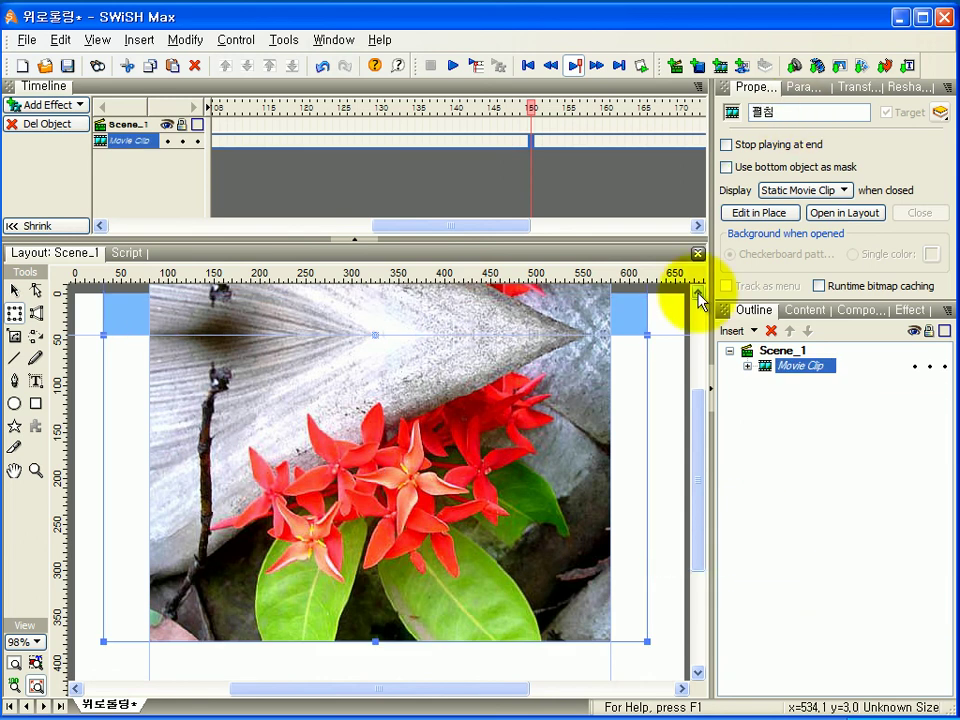
{"action": "key", "text": "Return"}
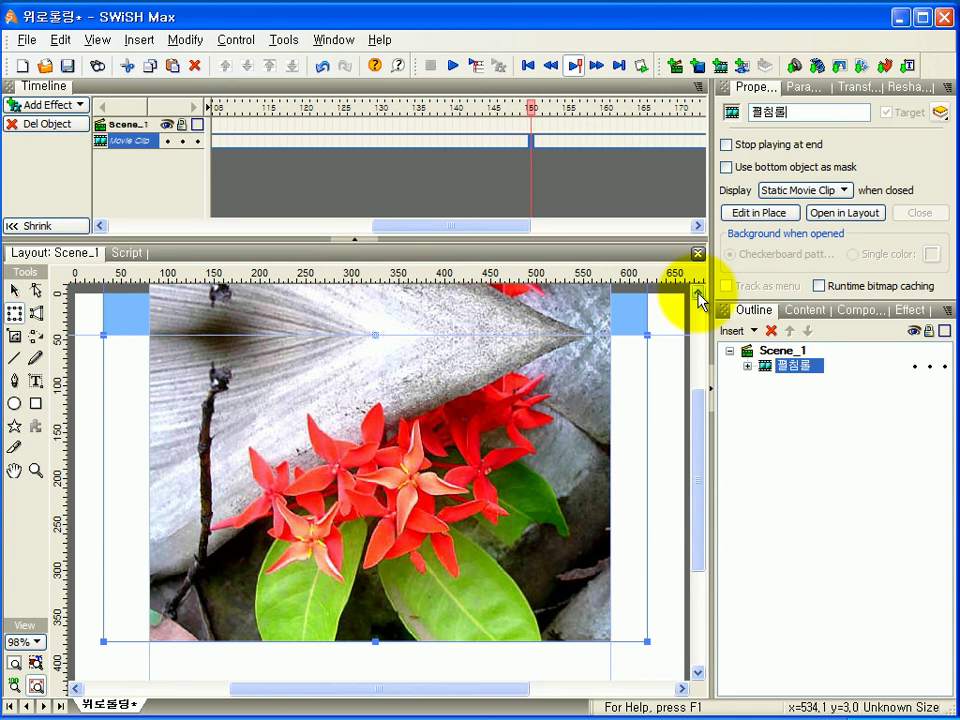